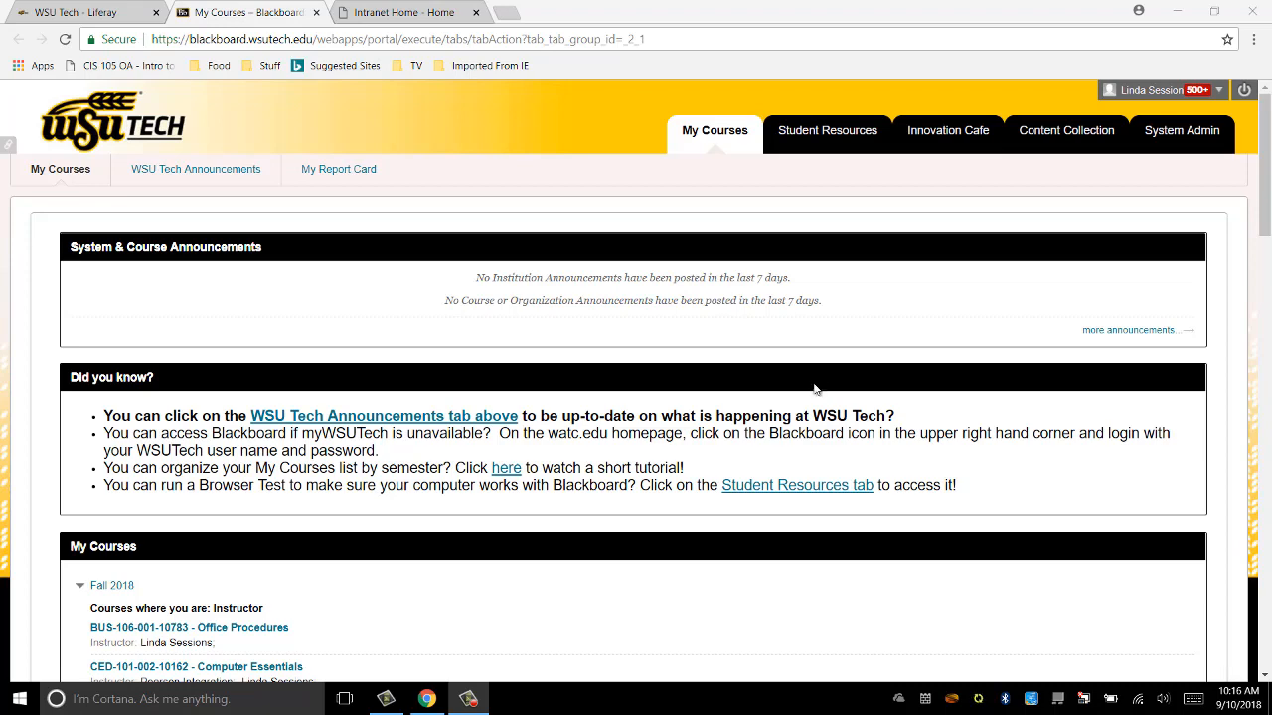
scroll(474, 474, down, 1)
scroll(474, 473, down, 1)
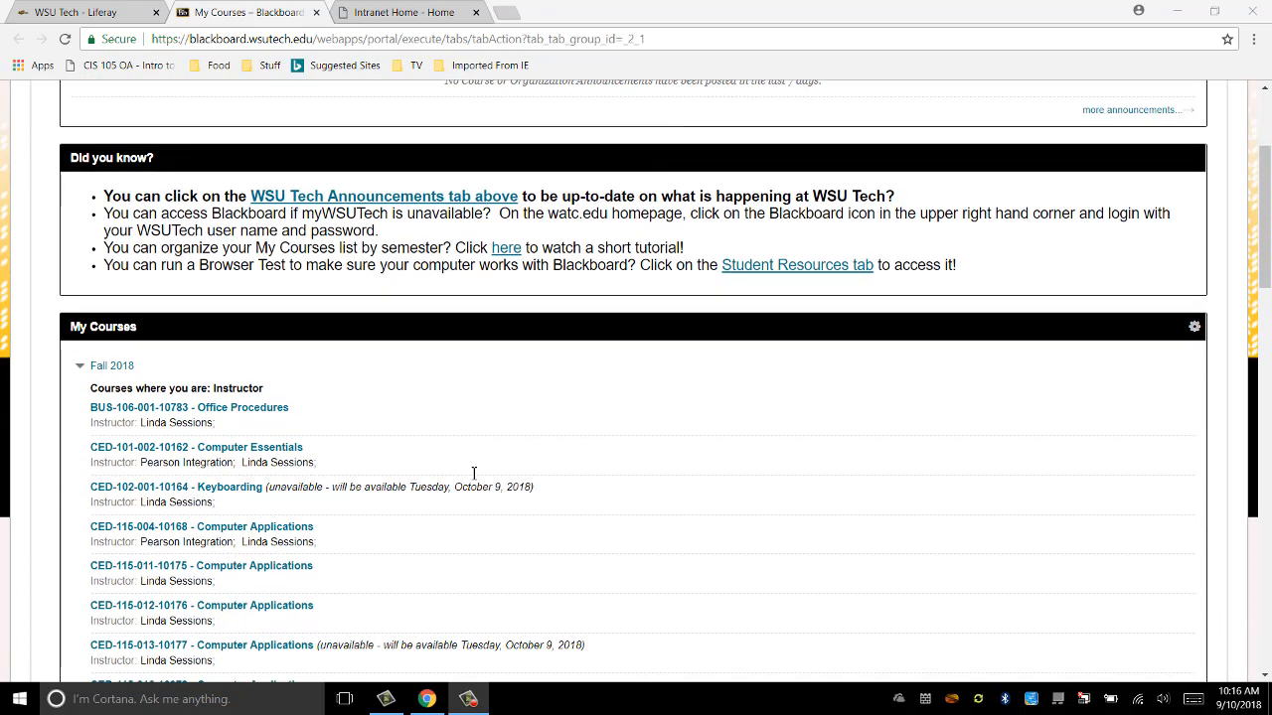
scroll(474, 474, down, 1)
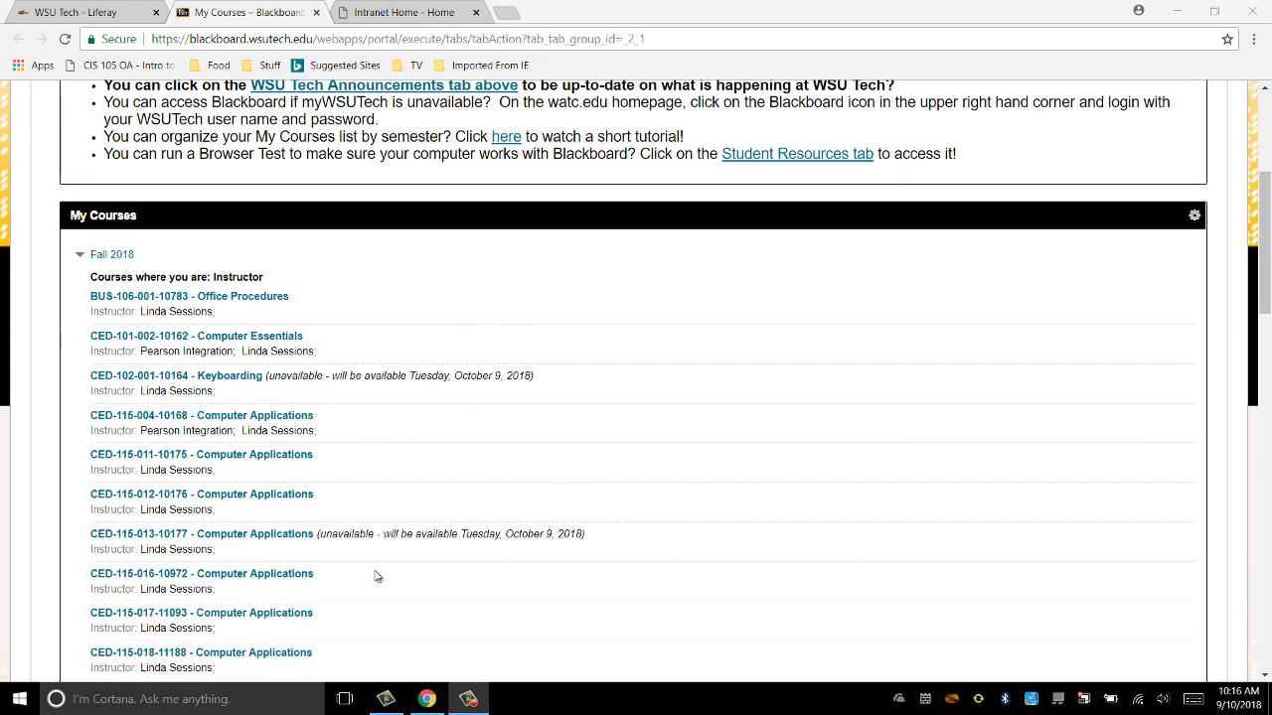
click(253, 495)
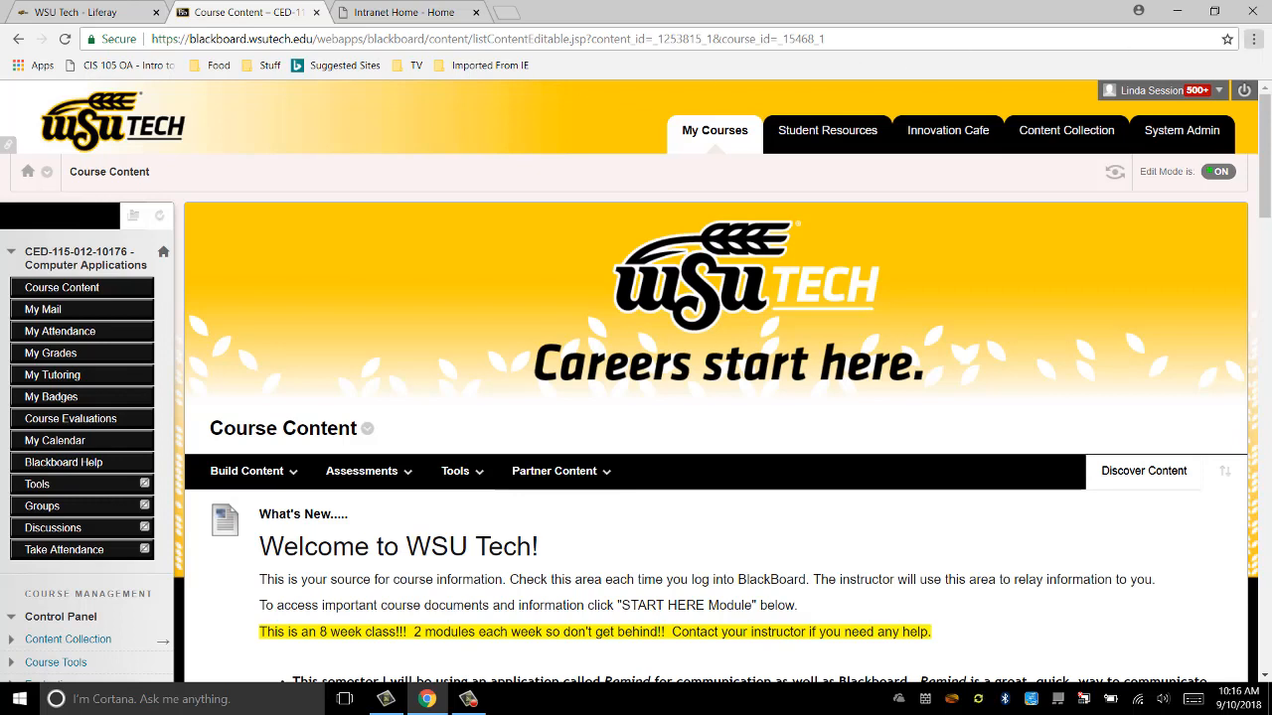
Open Chrome's Content settings within the advanced Privacy and security options.
click(1256, 43)
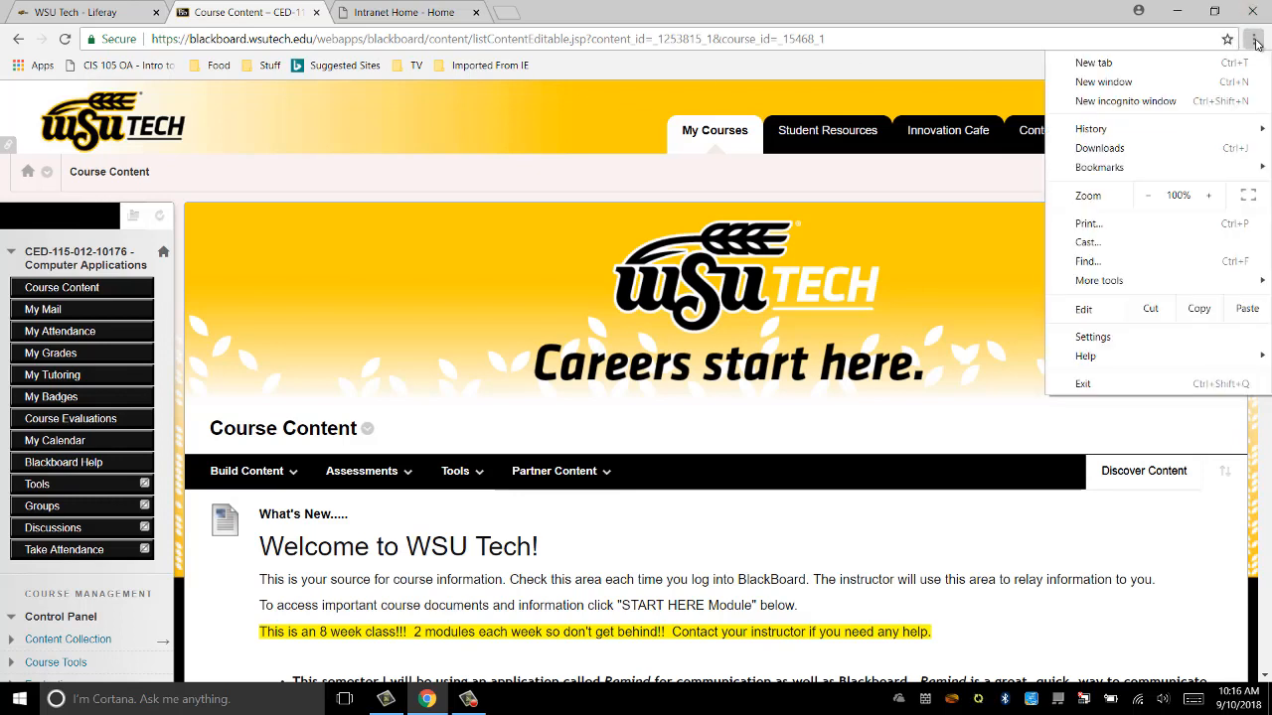
mouse_move(1083, 169)
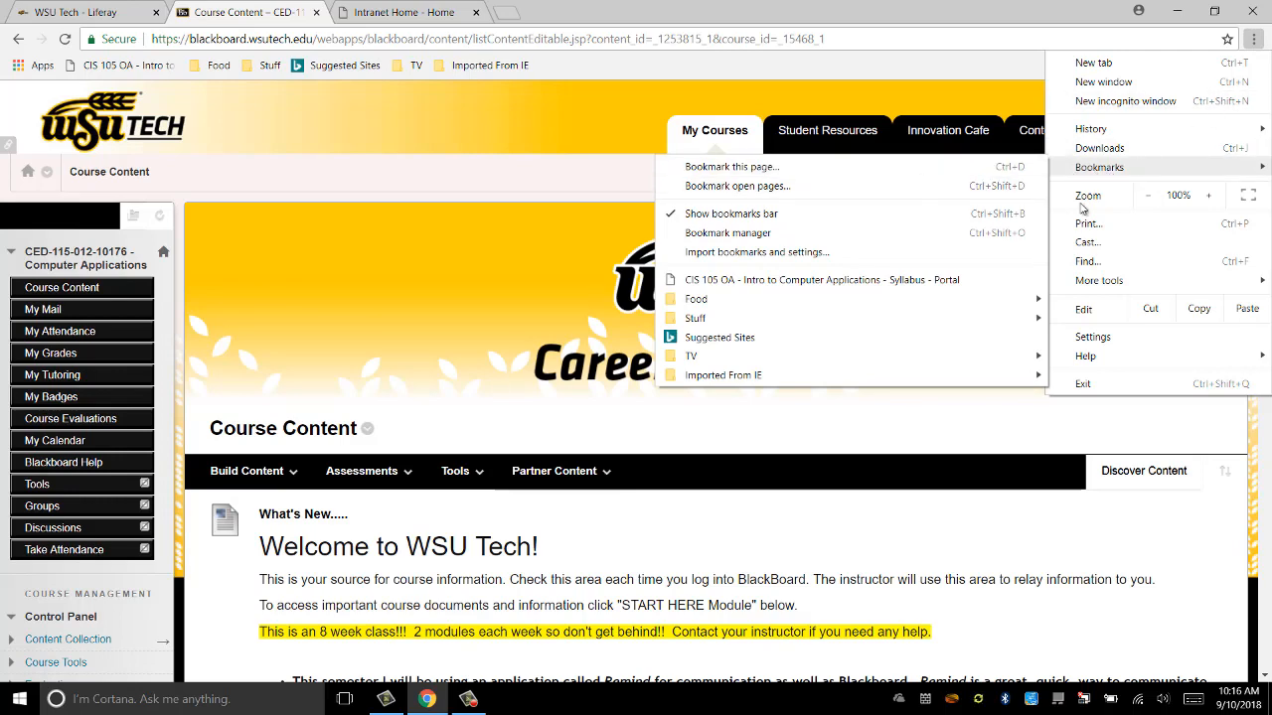
click(1135, 338)
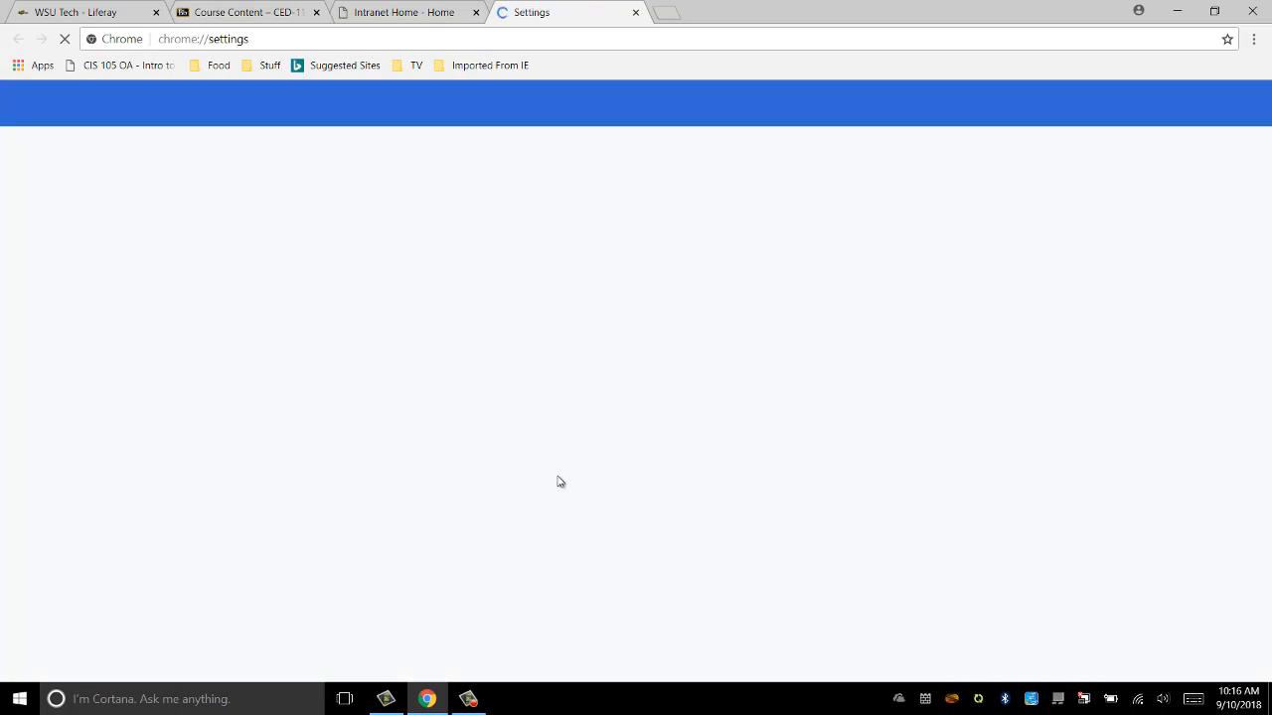
scroll(689, 587, down, 5)
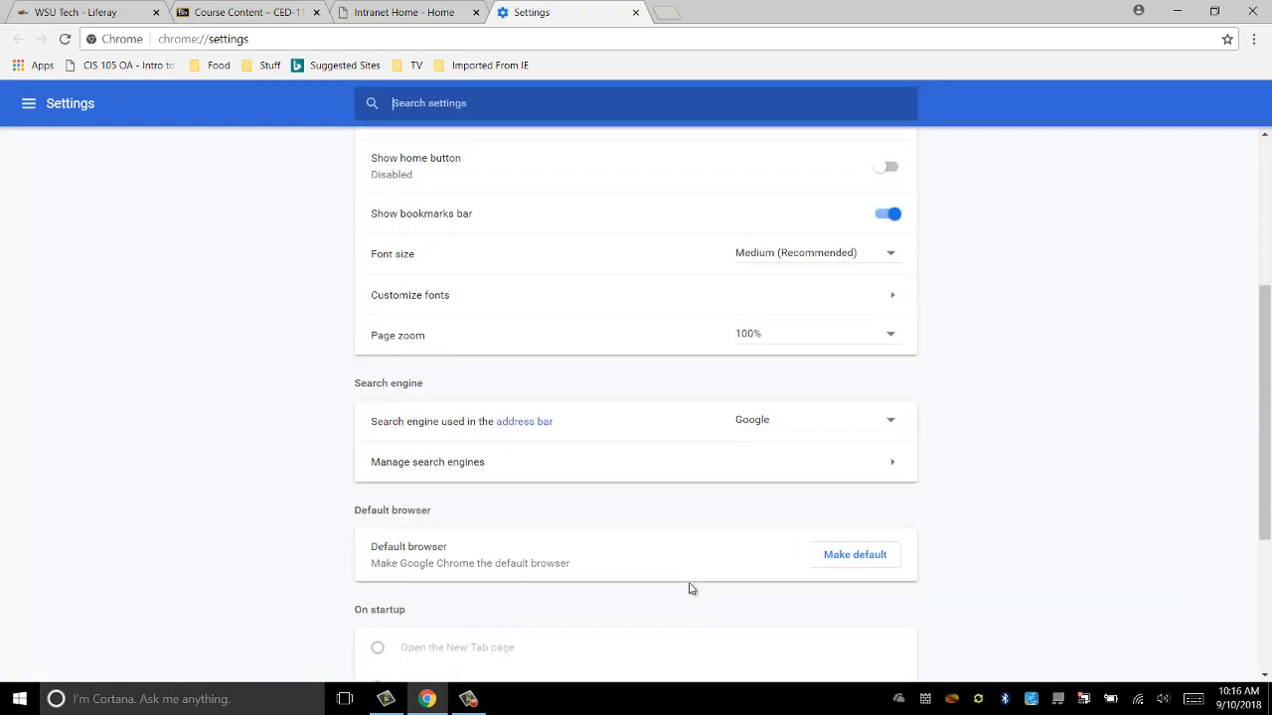
scroll(650, 553, down, 1)
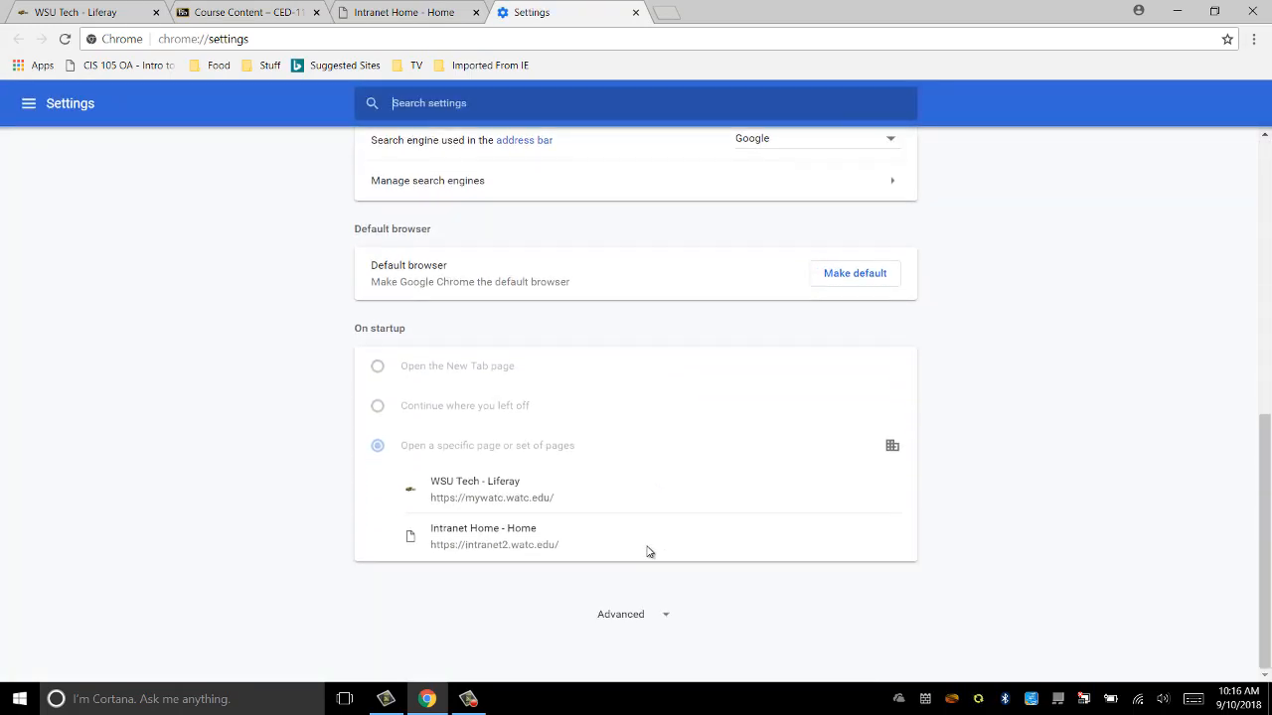
click(618, 618)
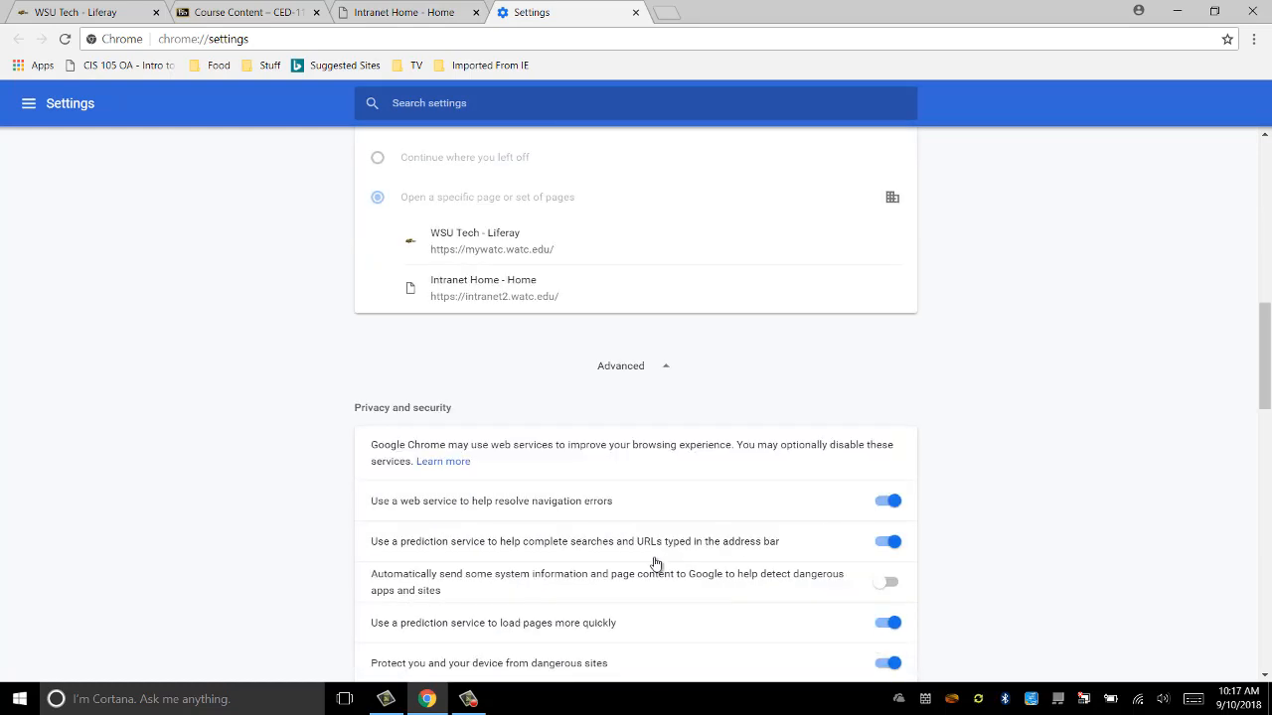
scroll(646, 561, down, 3)
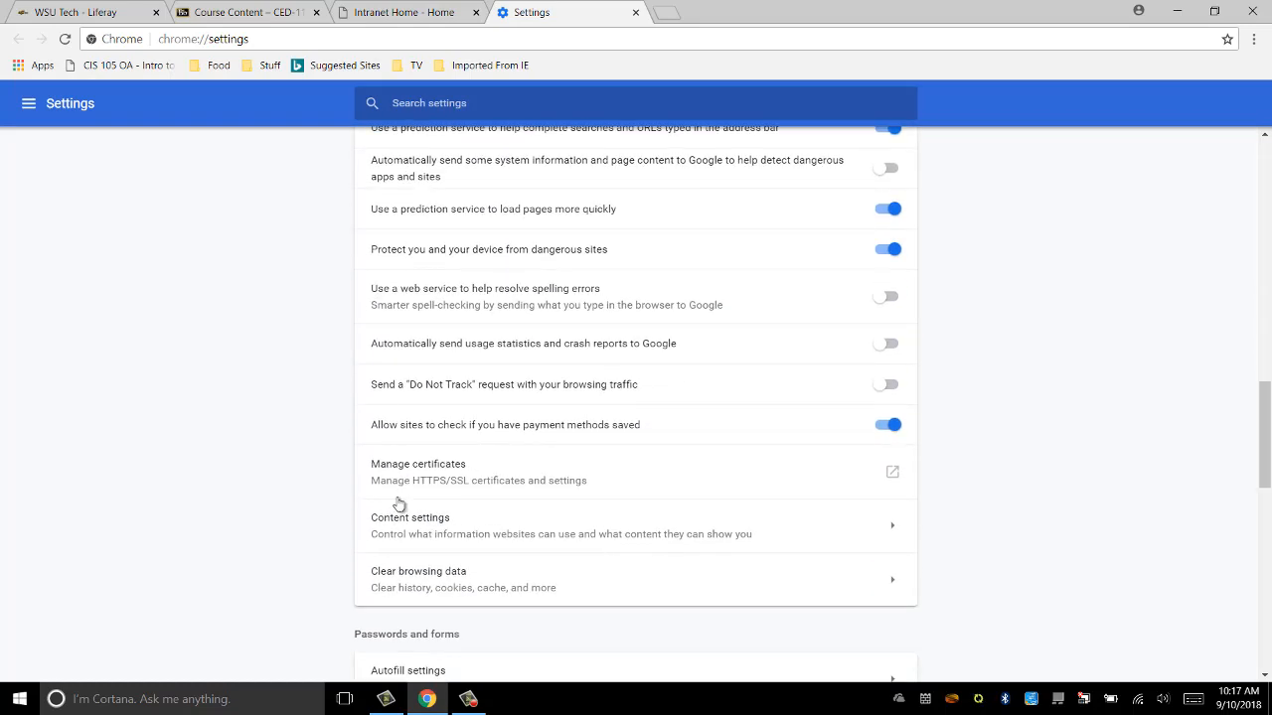
click(420, 528)
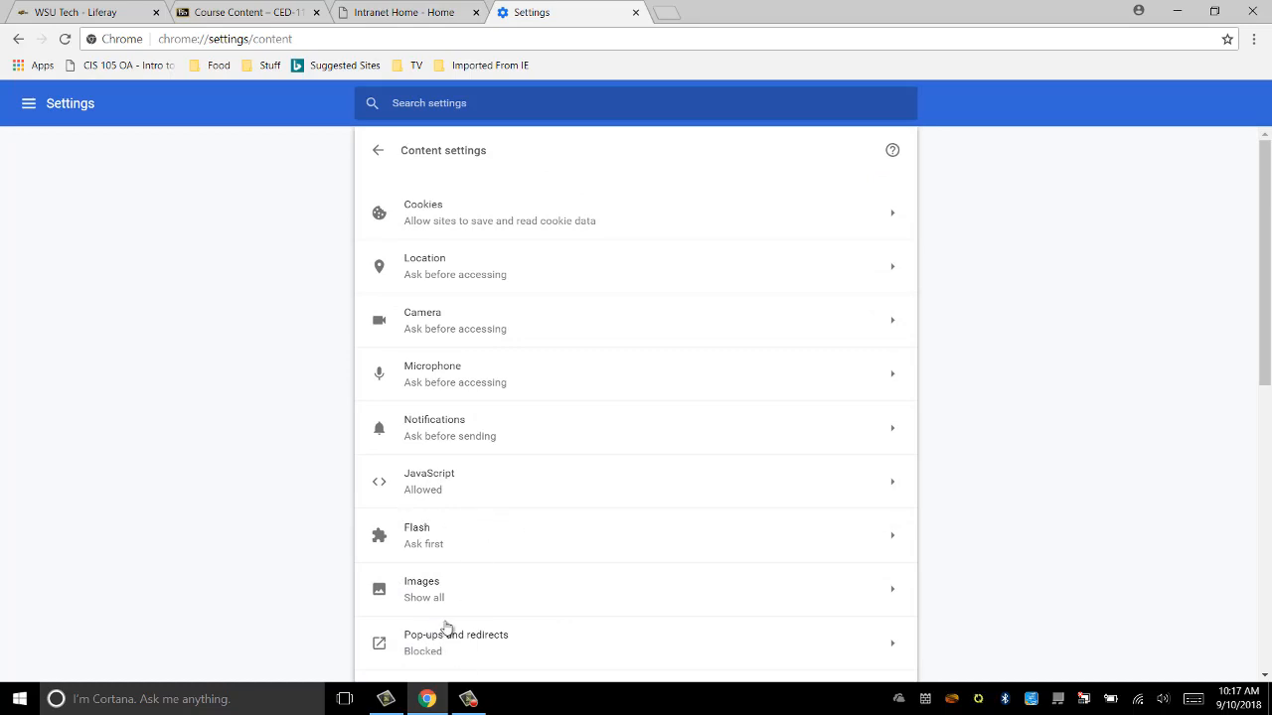
Allow pop-ups and redirects in the browser's content settings and close the settings page.
scroll(422, 556, down, 2)
click(418, 487)
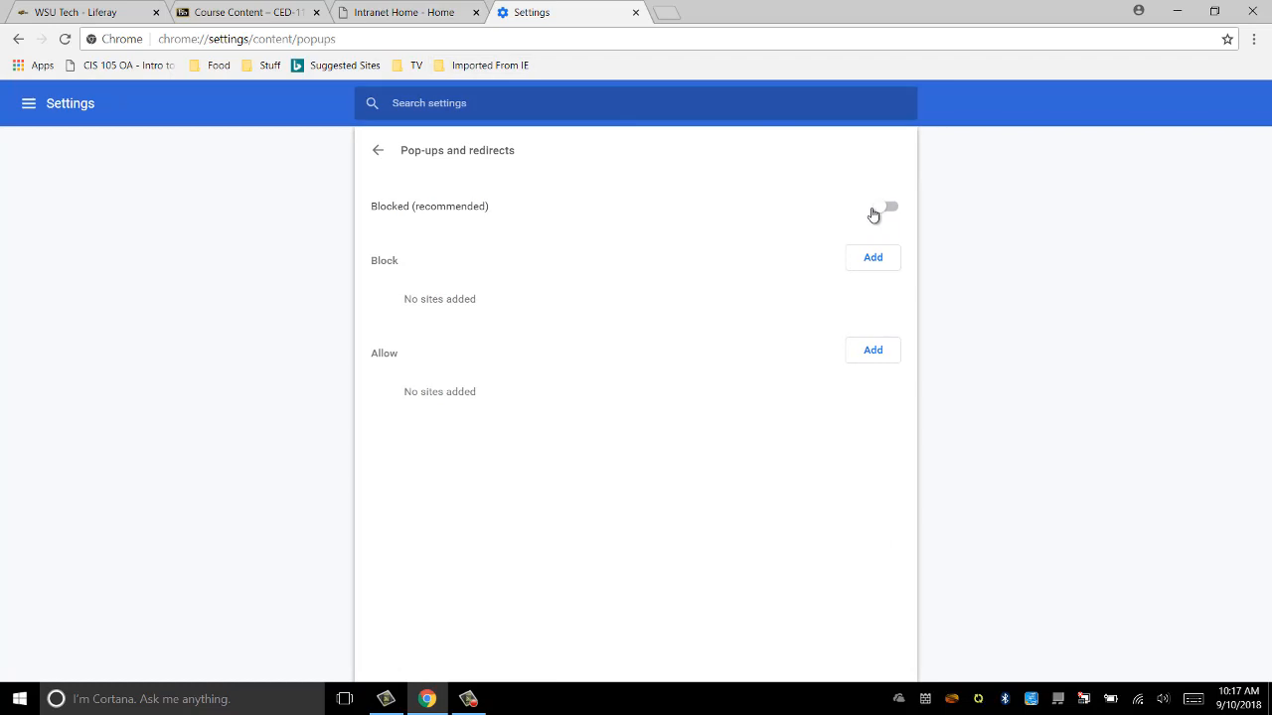
click(879, 210)
click(635, 13)
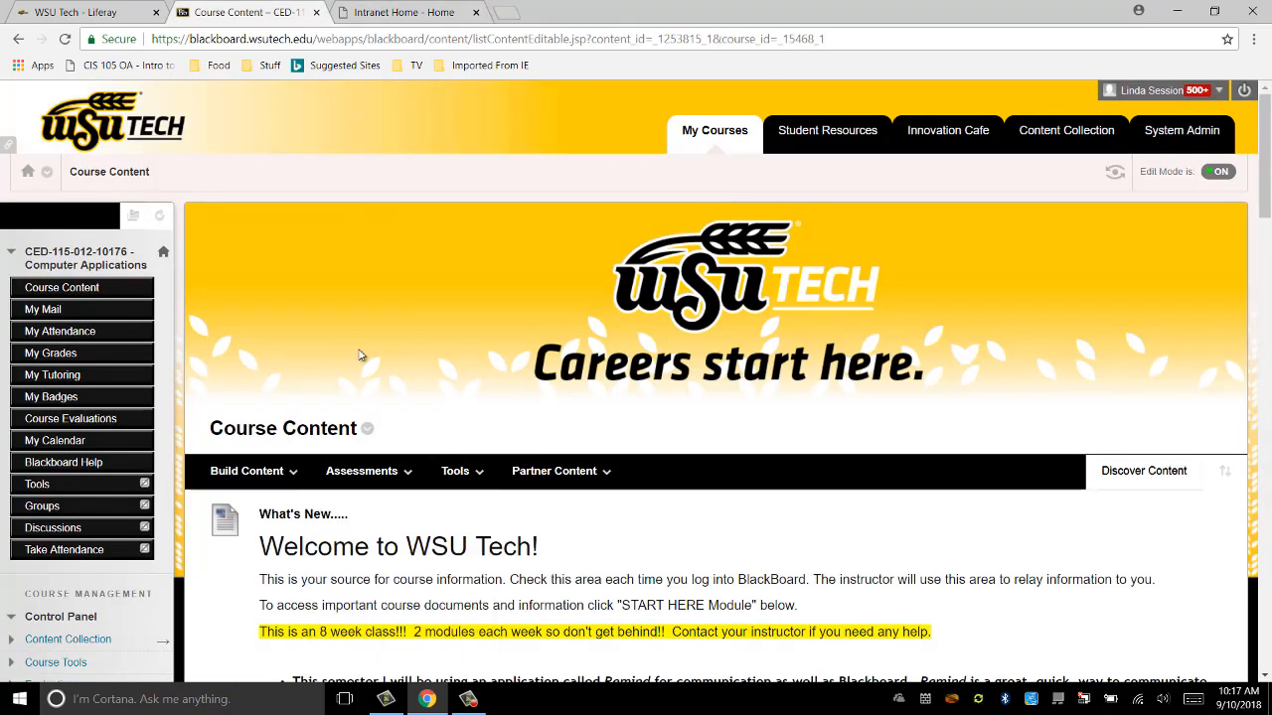
Launch the MyLab IT Pearson eText from the Course Content page of the Computer Applications course.
click(603, 467)
scroll(710, 497, down, 3)
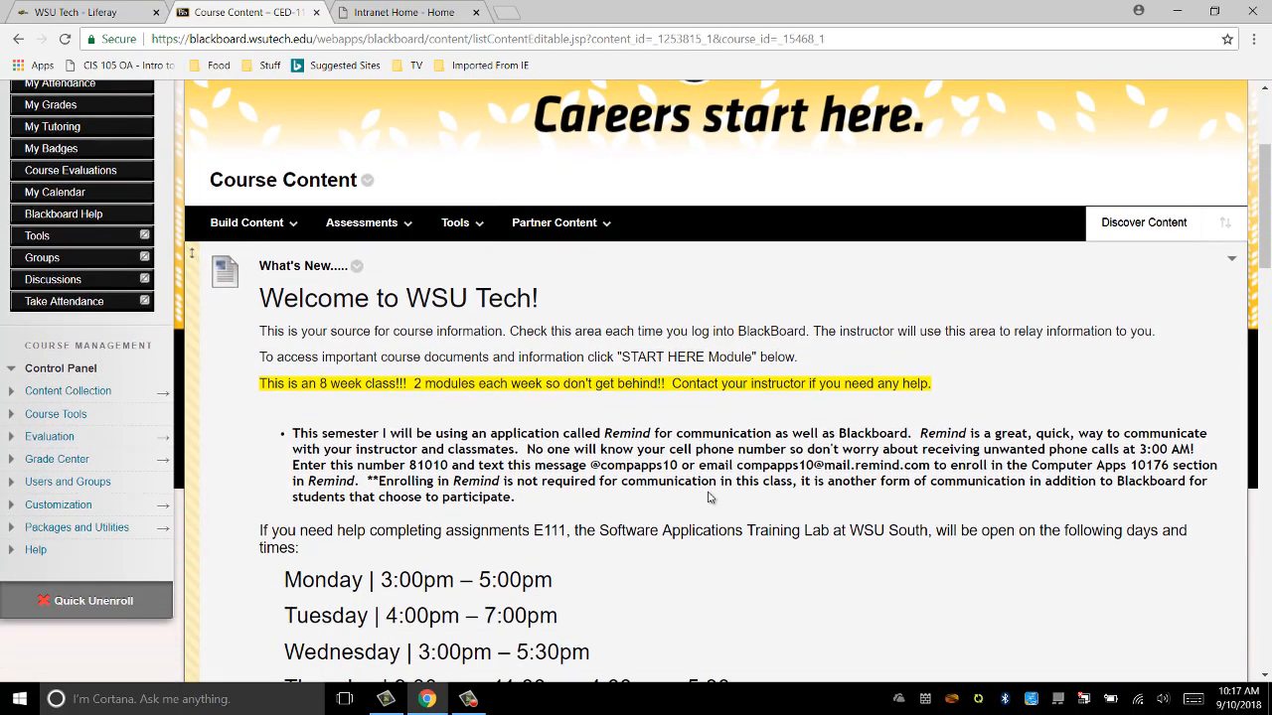
scroll(710, 497, down, 1)
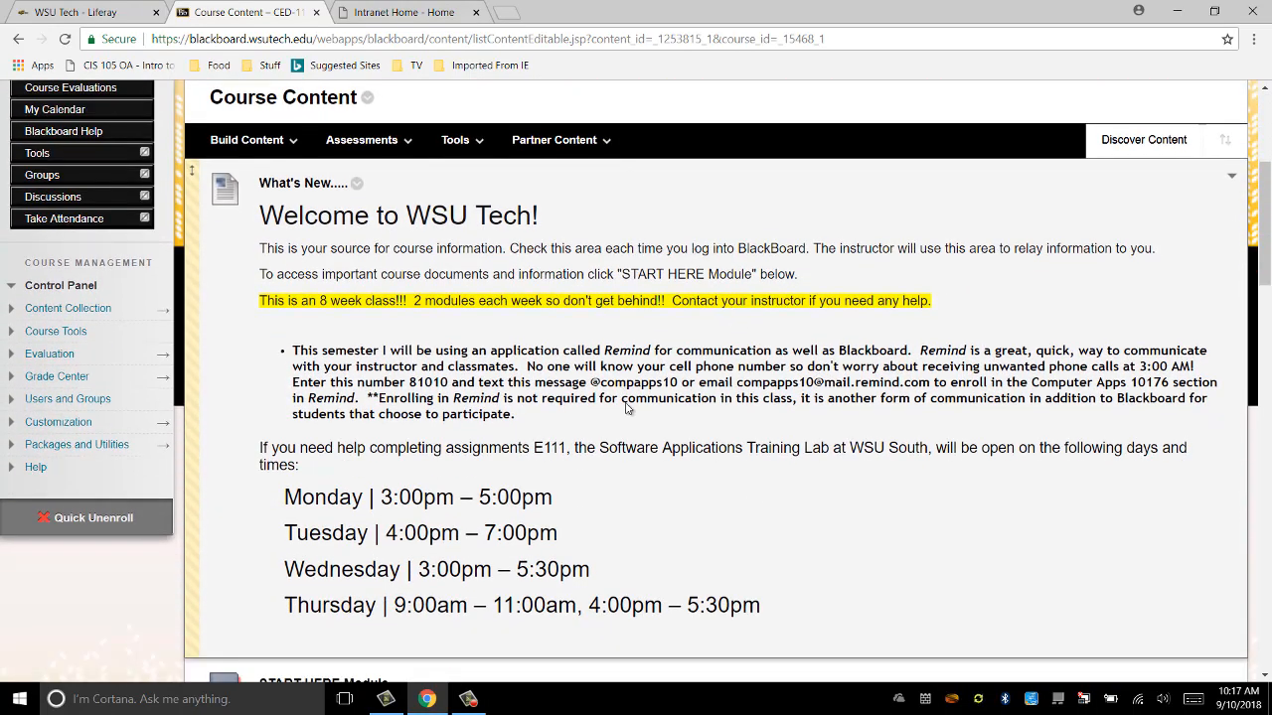
scroll(626, 407, down, 4)
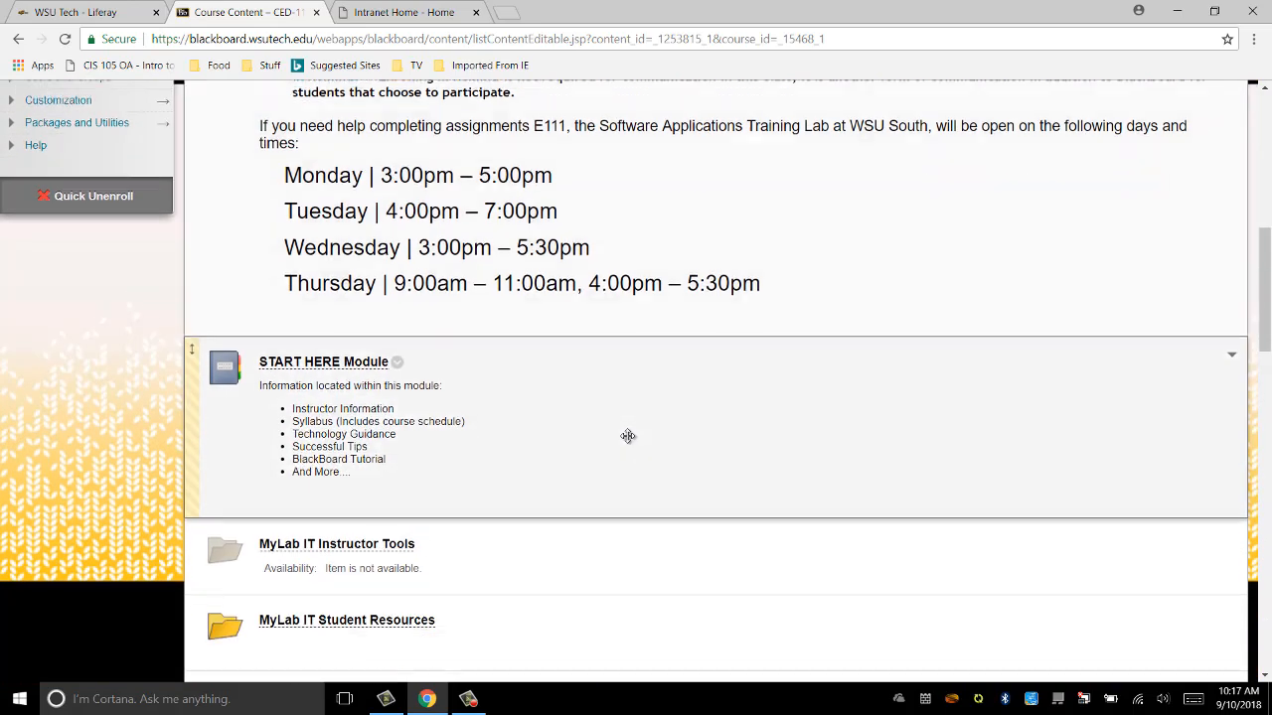
scroll(628, 435, down, 3)
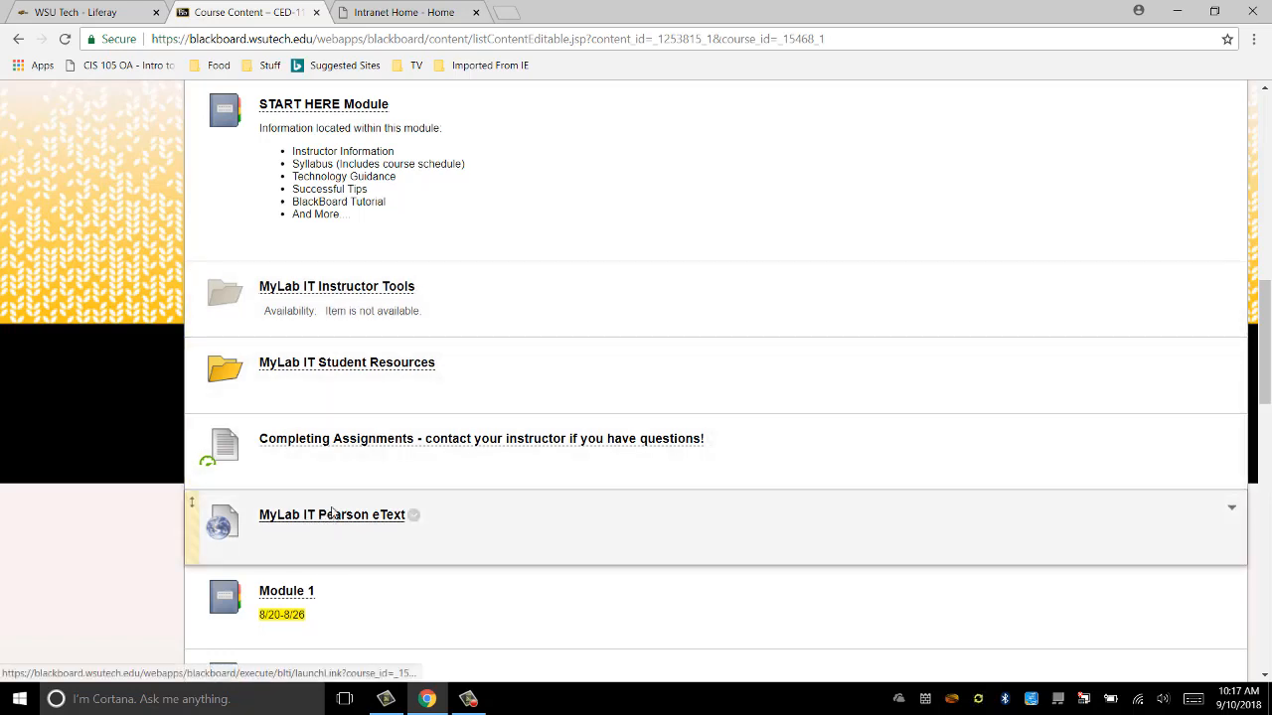
scroll(426, 448, up, 10)
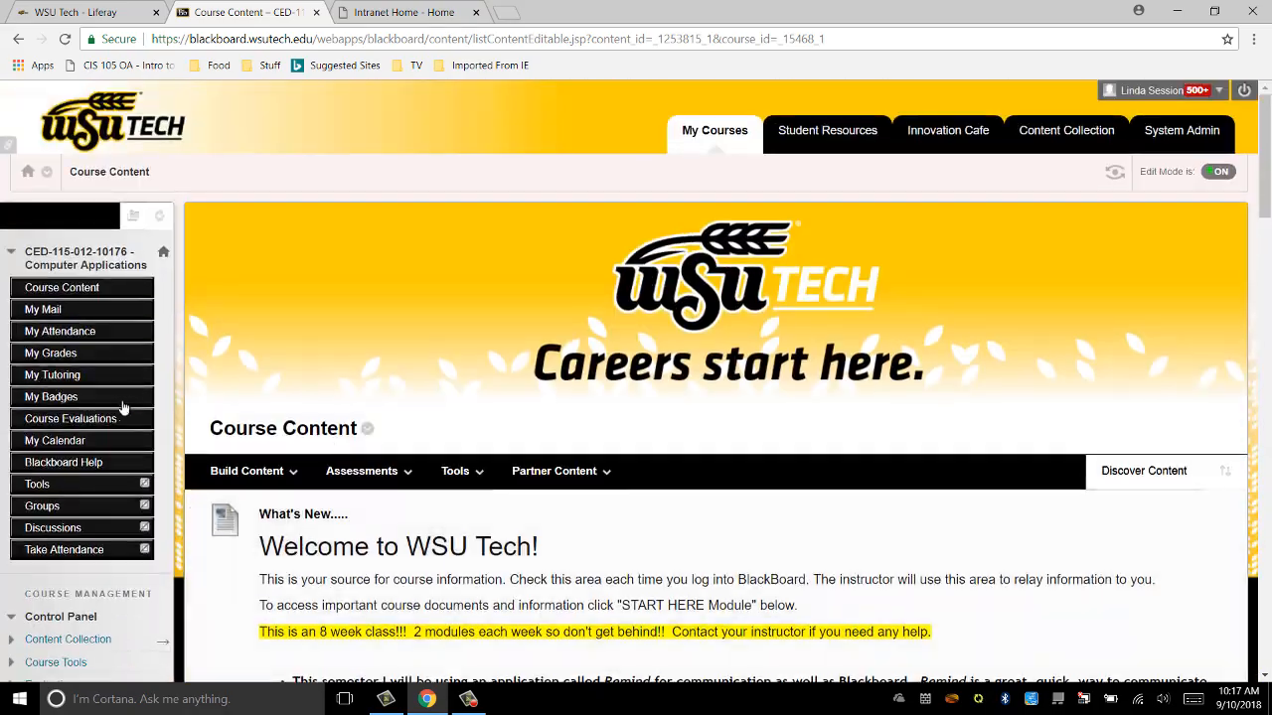
click(55, 287)
scroll(442, 446, down, 3)
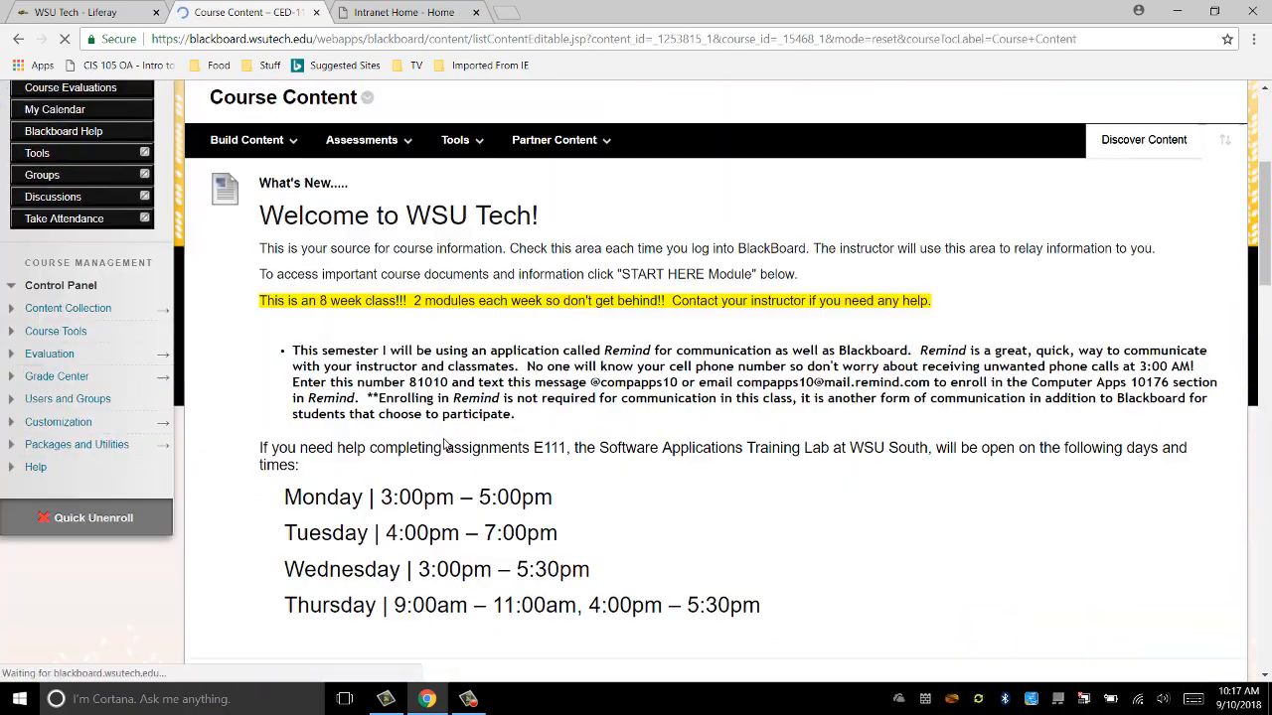
scroll(596, 408, down, 6)
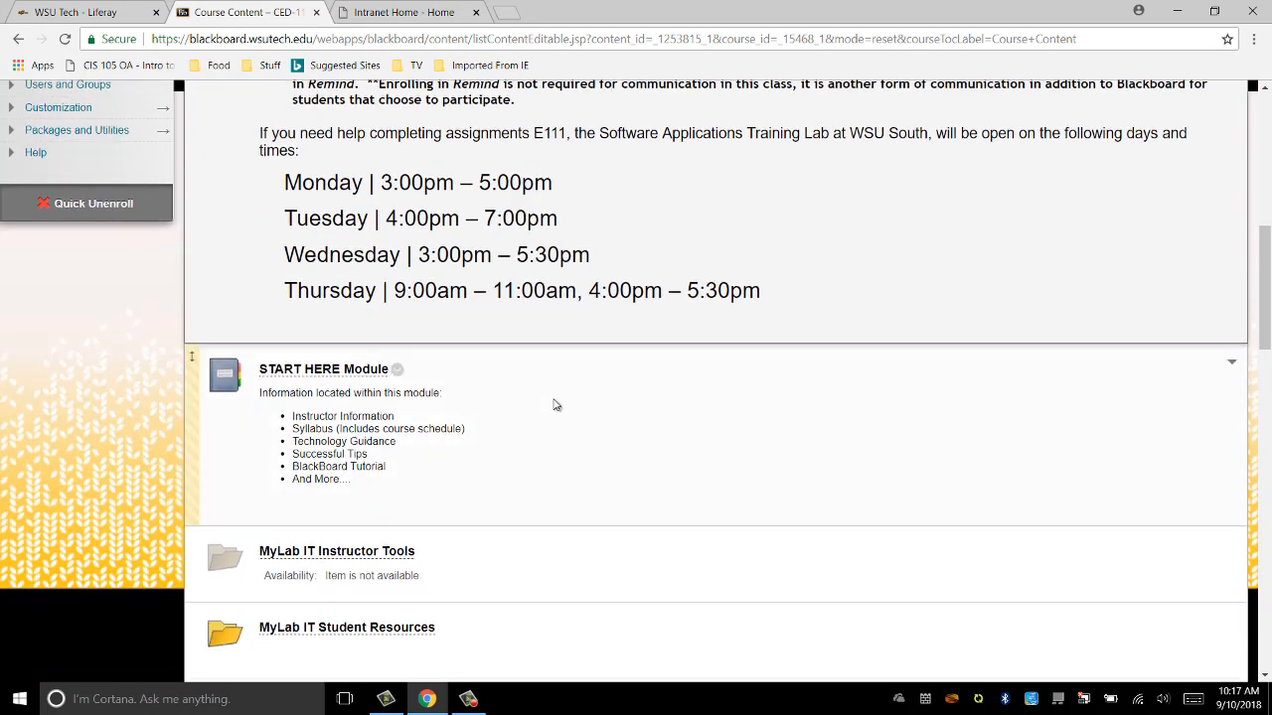
scroll(556, 405, down, 3)
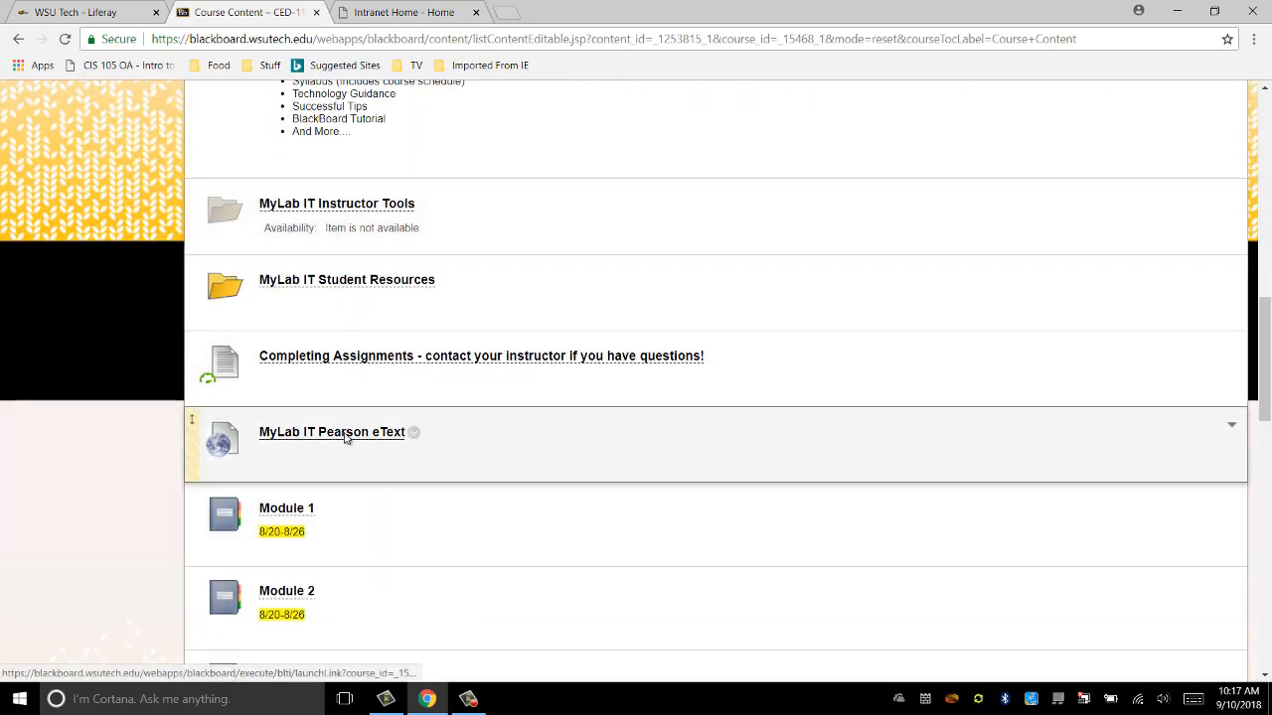
click(345, 433)
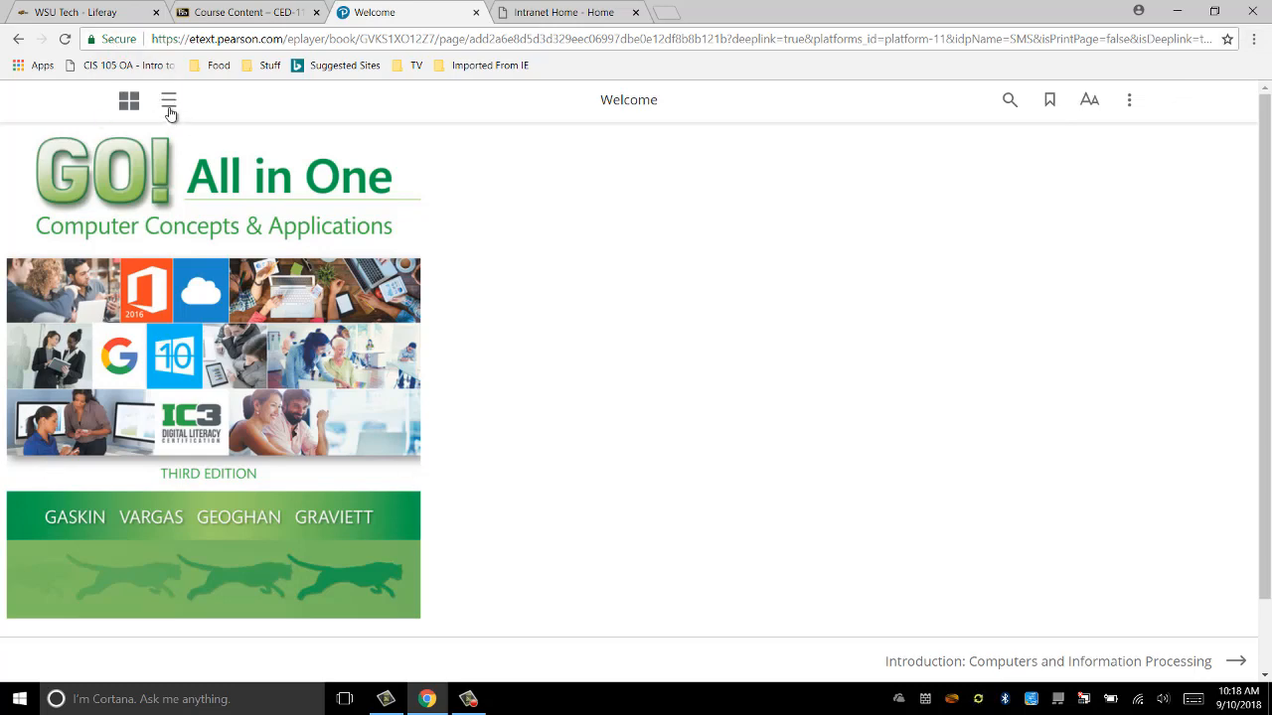
Open Project 12A: Flyer under chapter 12, Creating Documents with Microsoft Word 2016, from the eText's table of contents.
click(169, 103)
scroll(156, 460, down, 3)
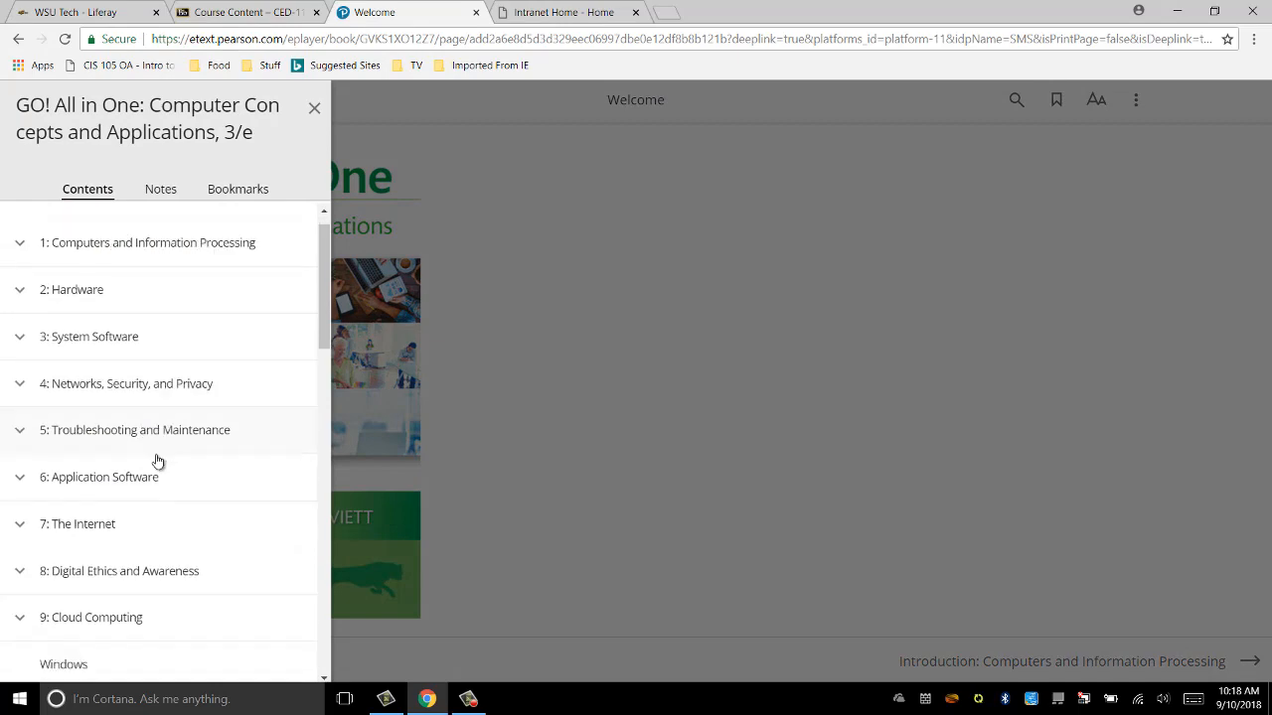
scroll(156, 462, down, 8)
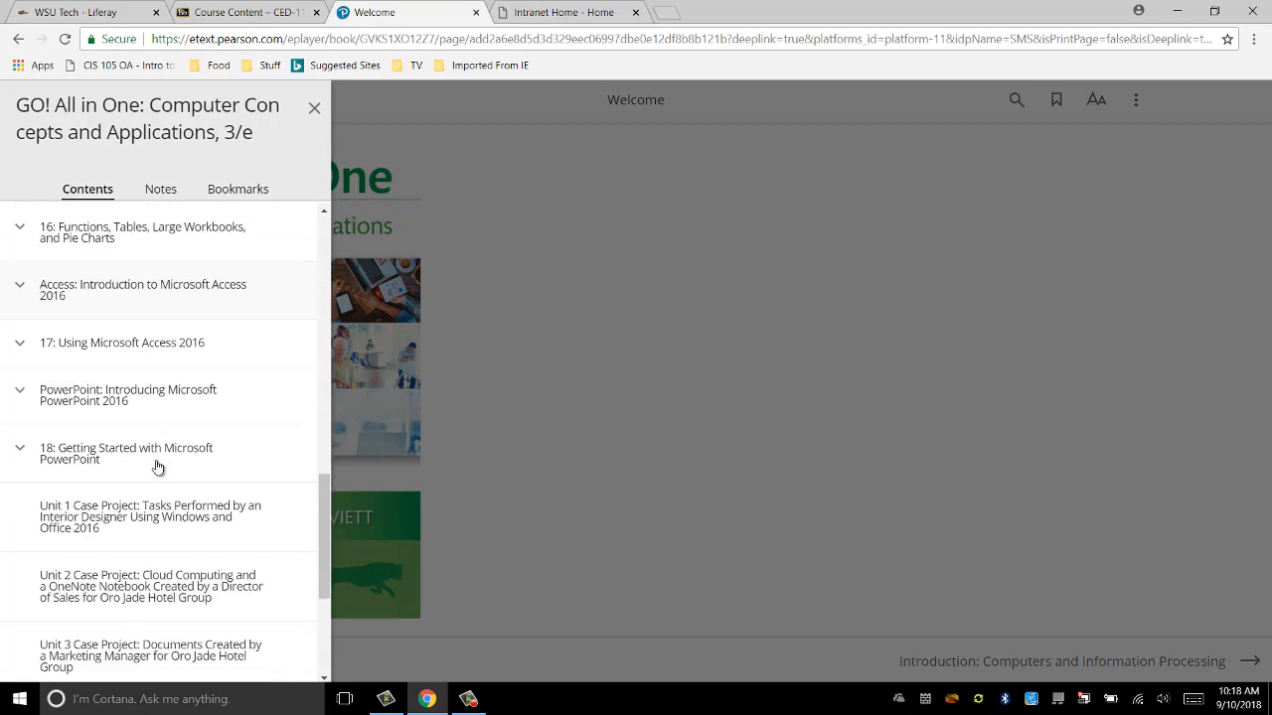
scroll(160, 471, up, 3)
scroll(160, 471, down, 6)
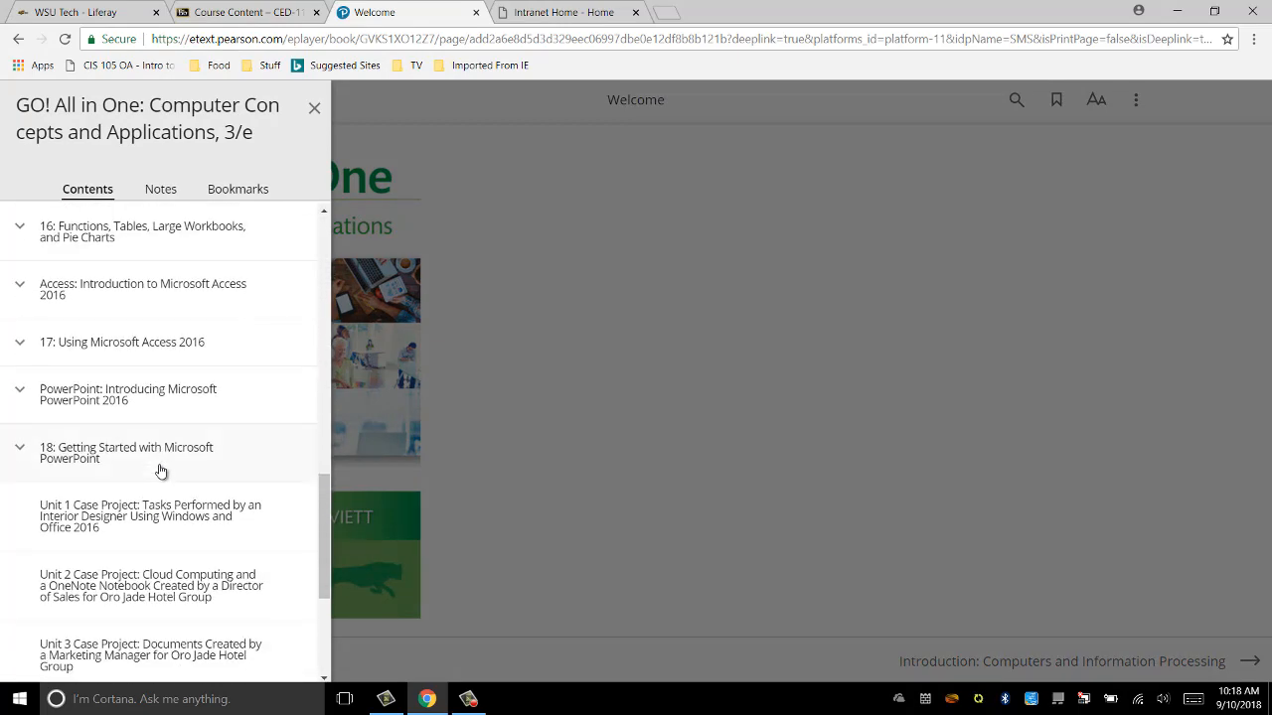
scroll(159, 470, down, 1)
scroll(159, 470, up, 5)
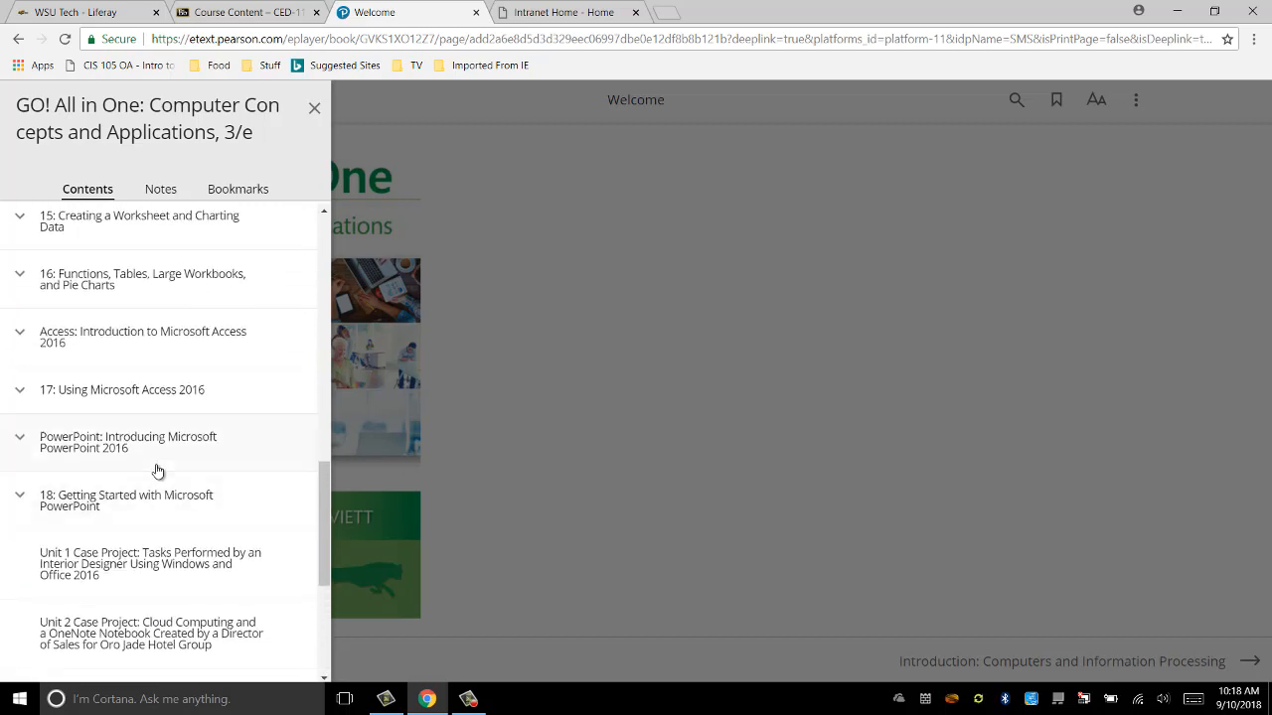
scroll(156, 473, up, 3)
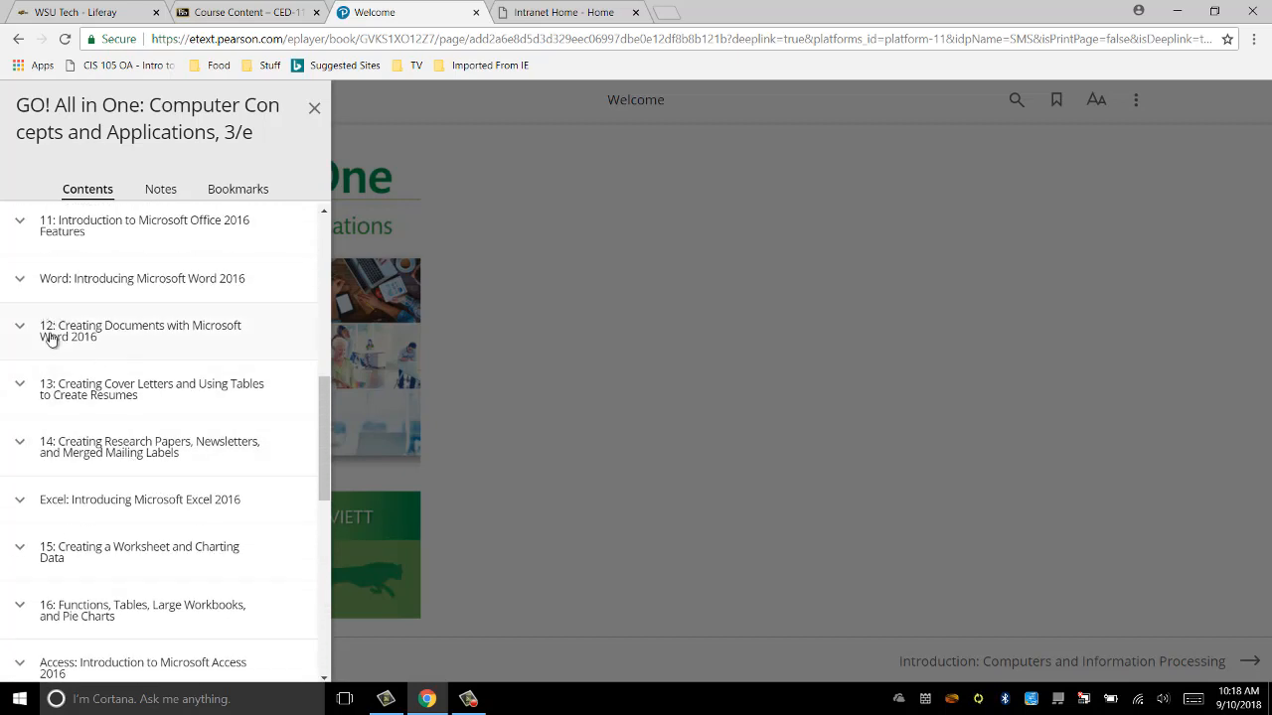
click(52, 337)
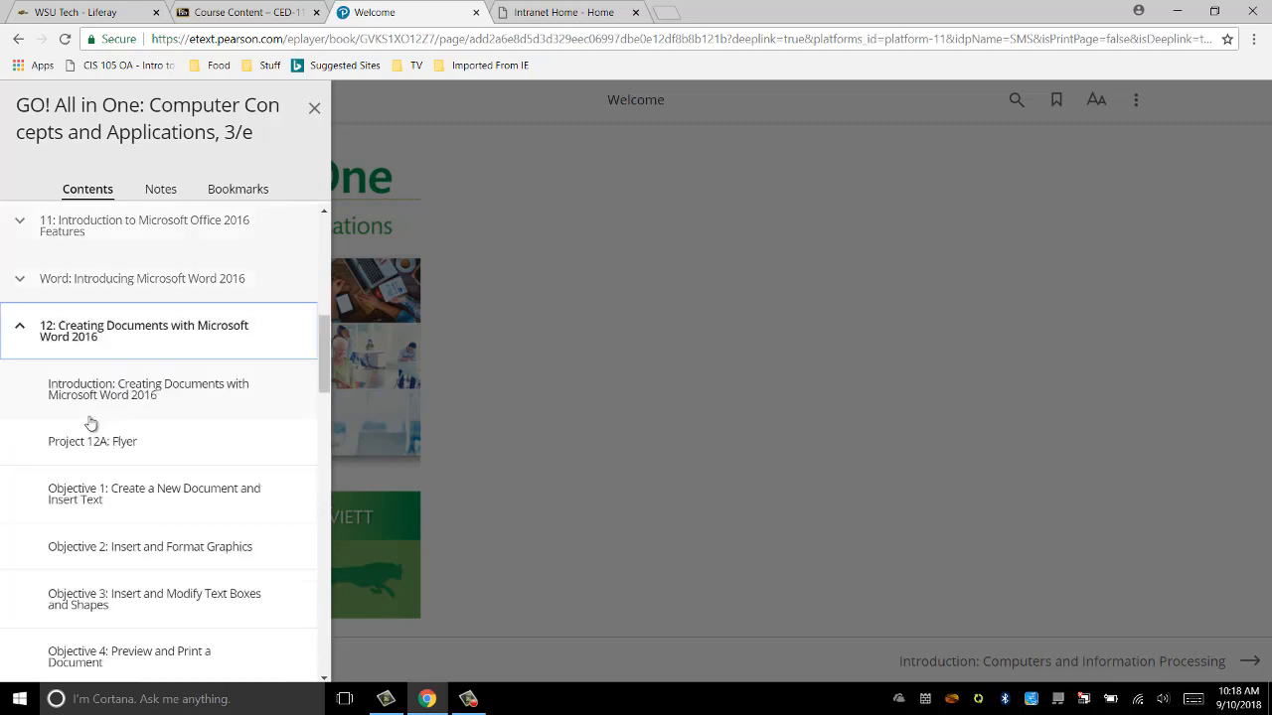
click(105, 447)
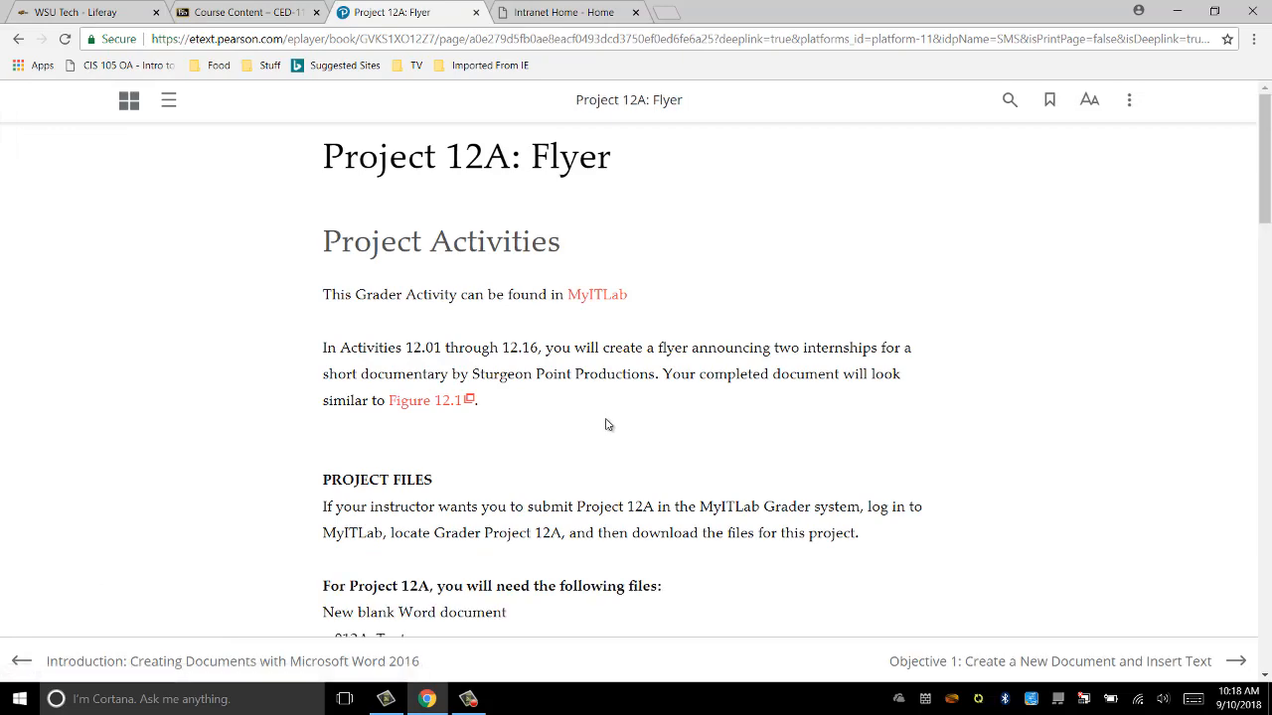
Review the Project 12A page, including its activities, required project files, save name, walk-thru video and sample flyer.
scroll(604, 423, down, 2)
scroll(609, 424, down, 6)
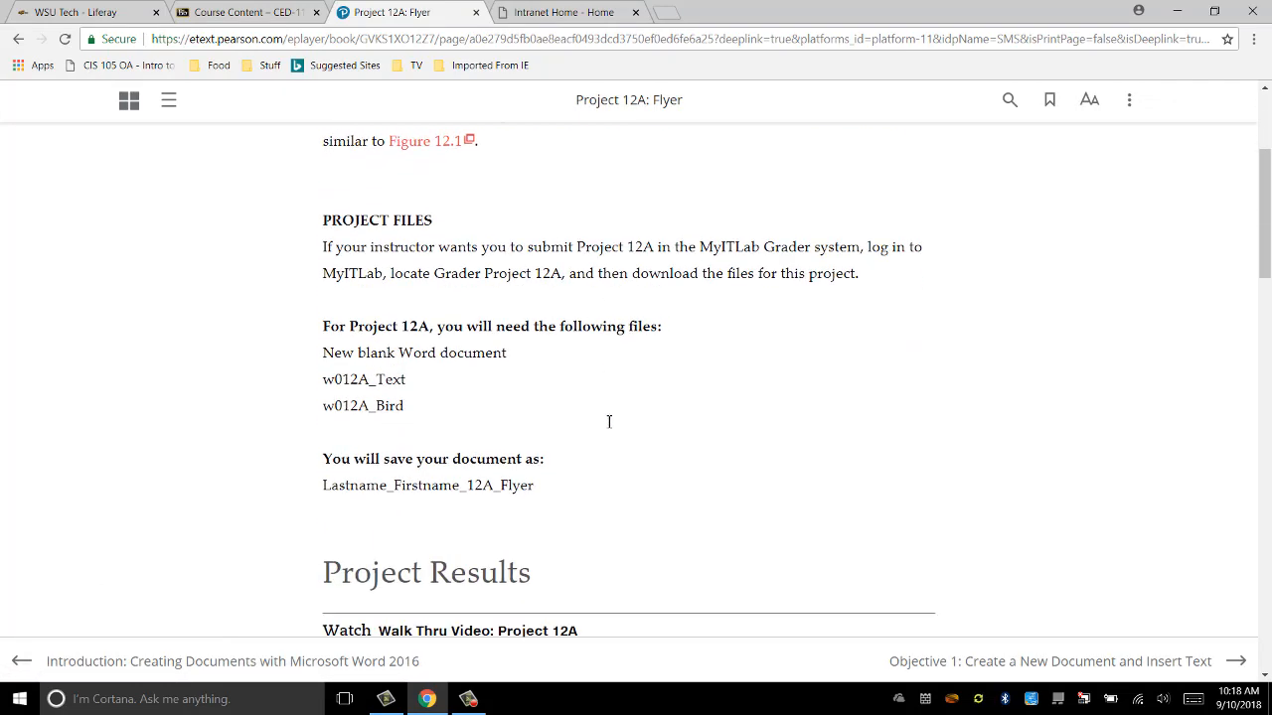
scroll(696, 455, down, 6)
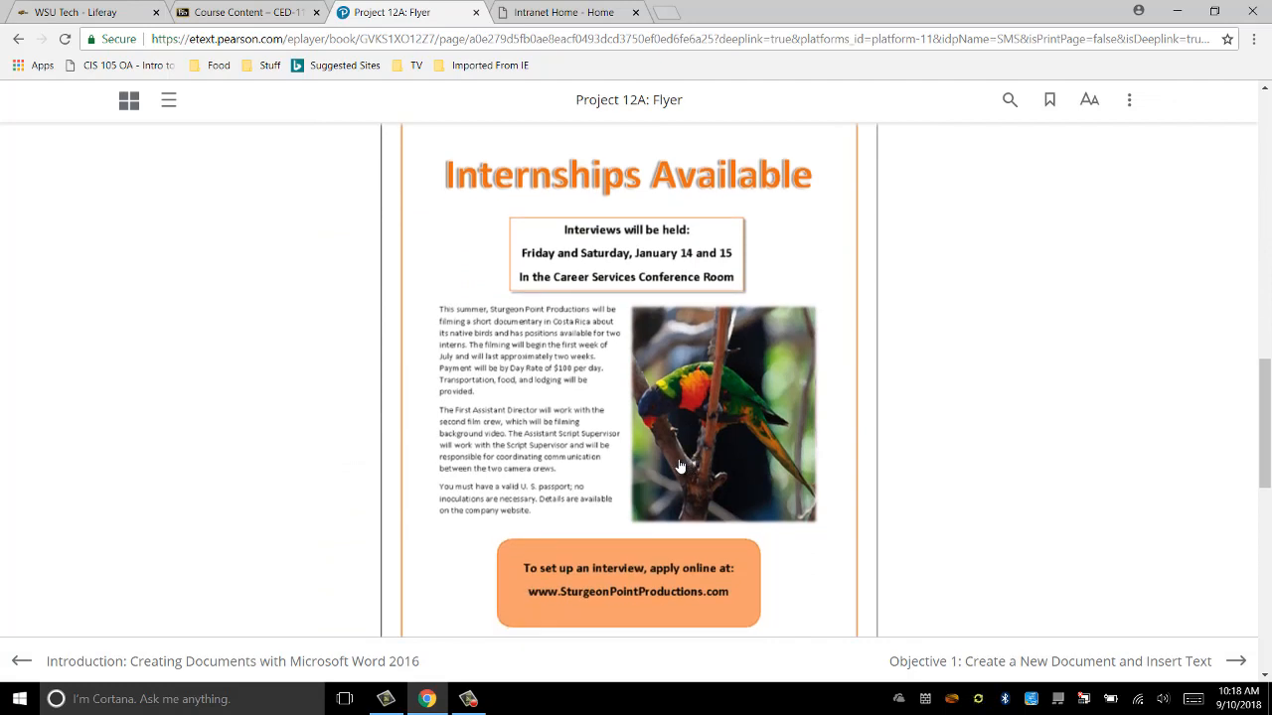
scroll(679, 466, up, 6)
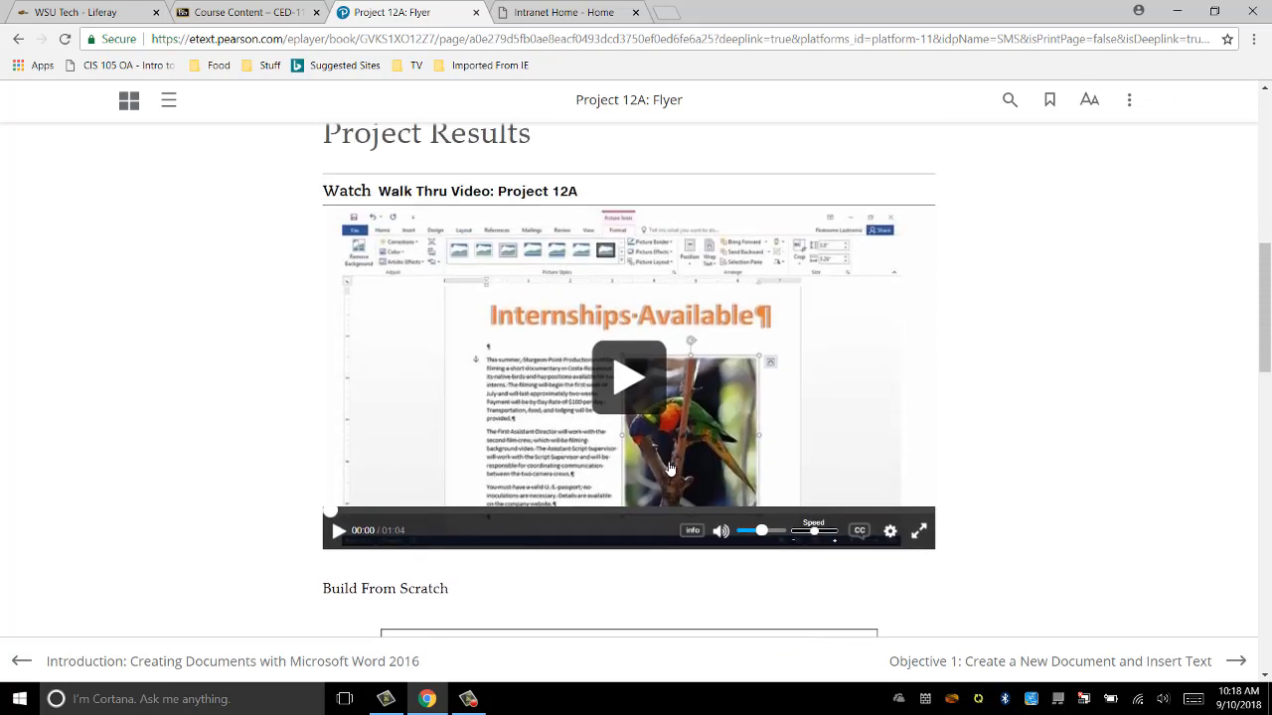
scroll(667, 467, up, 5)
scroll(656, 473, up, 2)
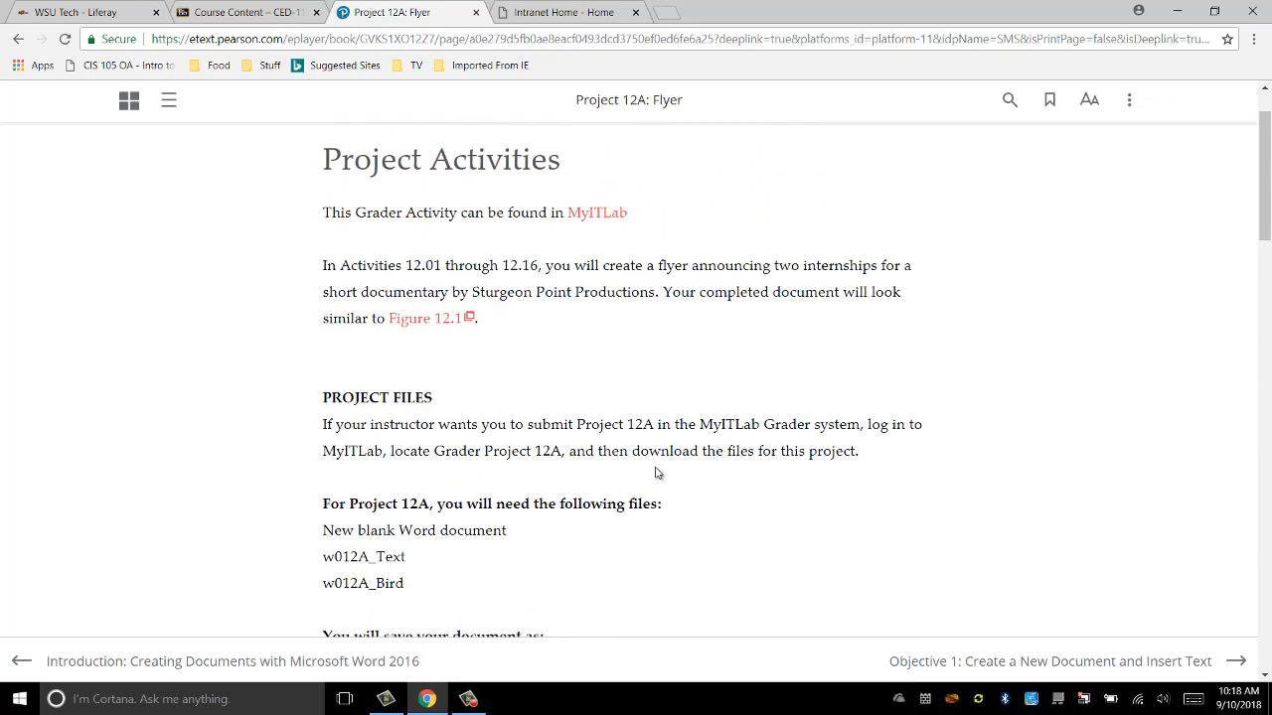
mouse_move(557, 294)
scroll(530, 457, down, 2)
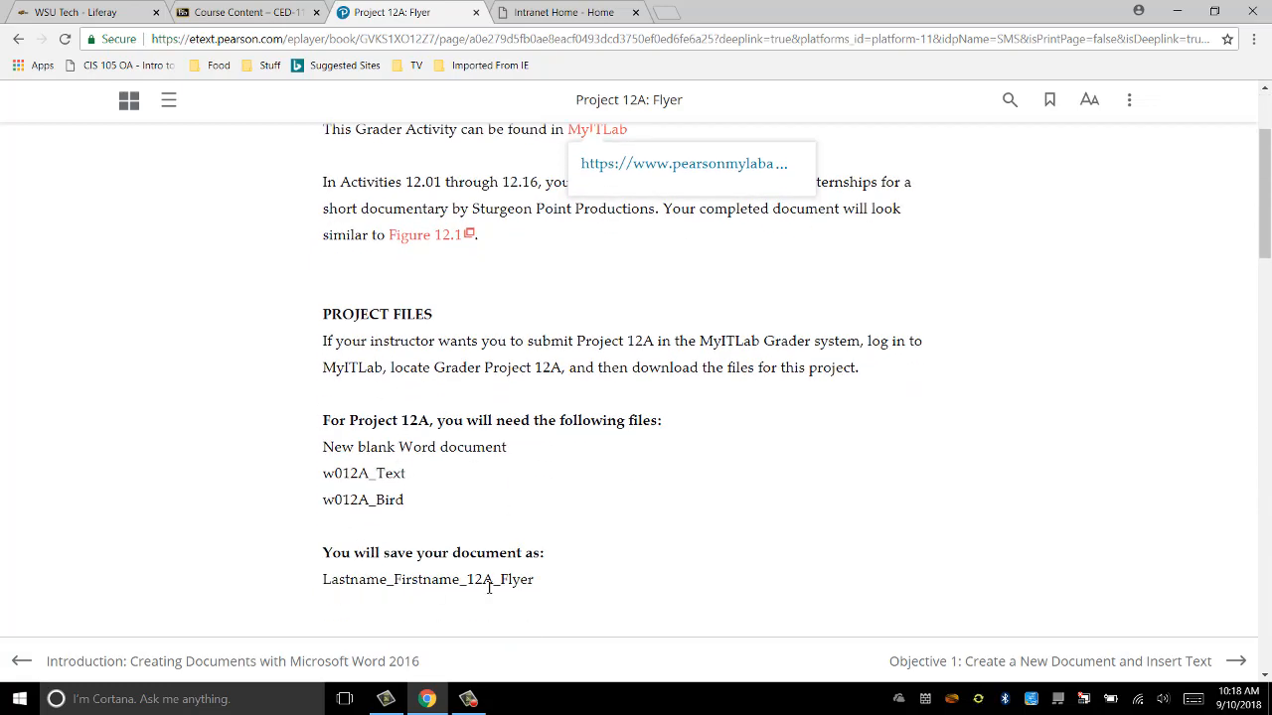
scroll(638, 537, down, 1)
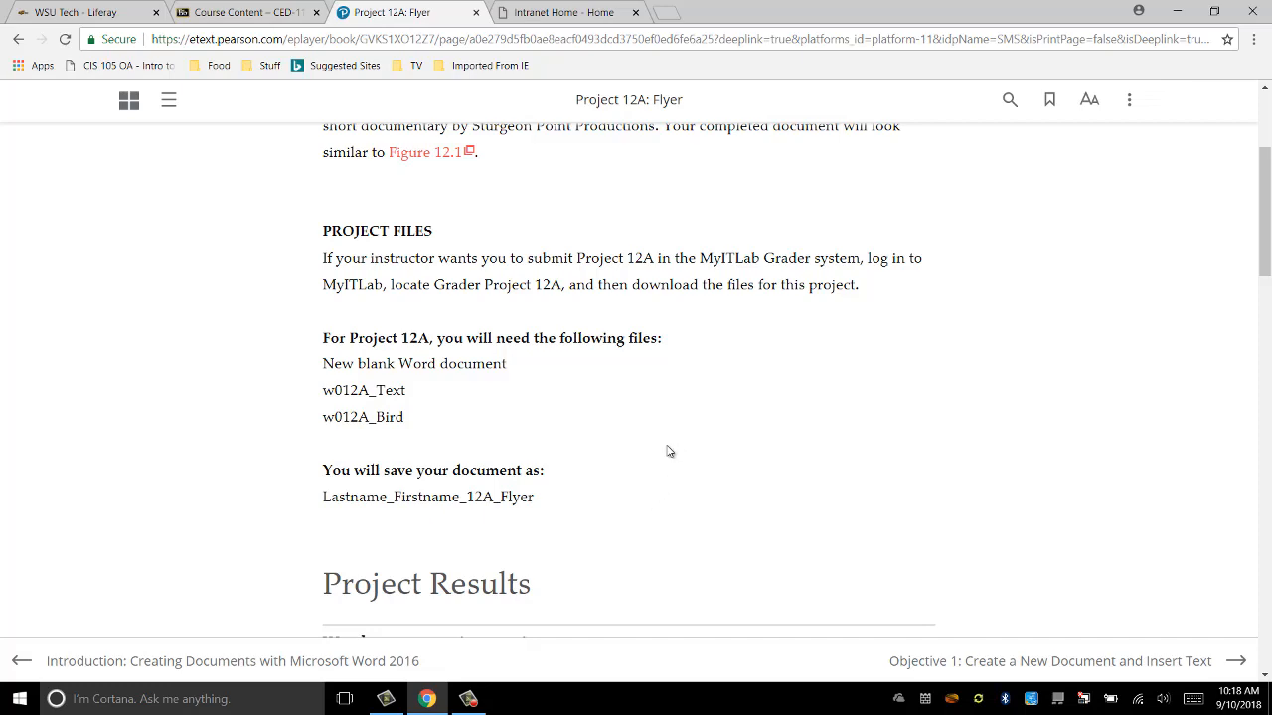
Recheck the required files, the save name and the walk-thru video on the eText's Project 12A page.
scroll(669, 451, down, 6)
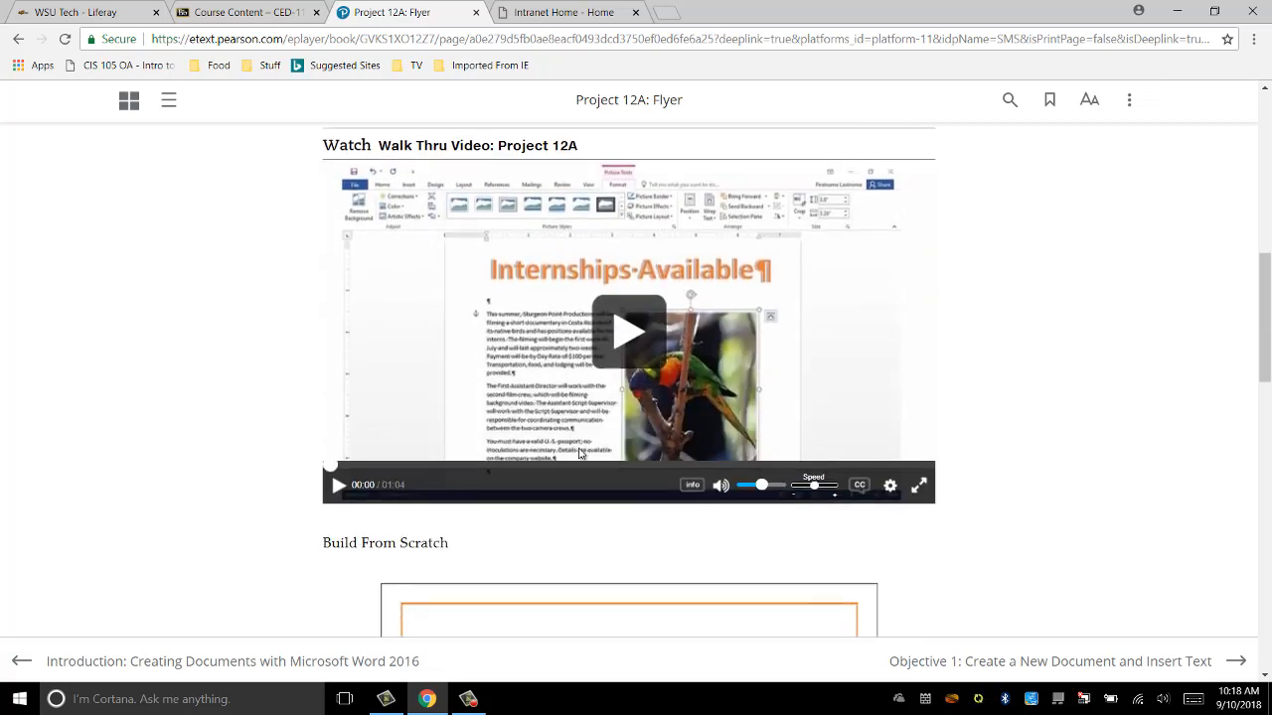
scroll(581, 453, up, 3)
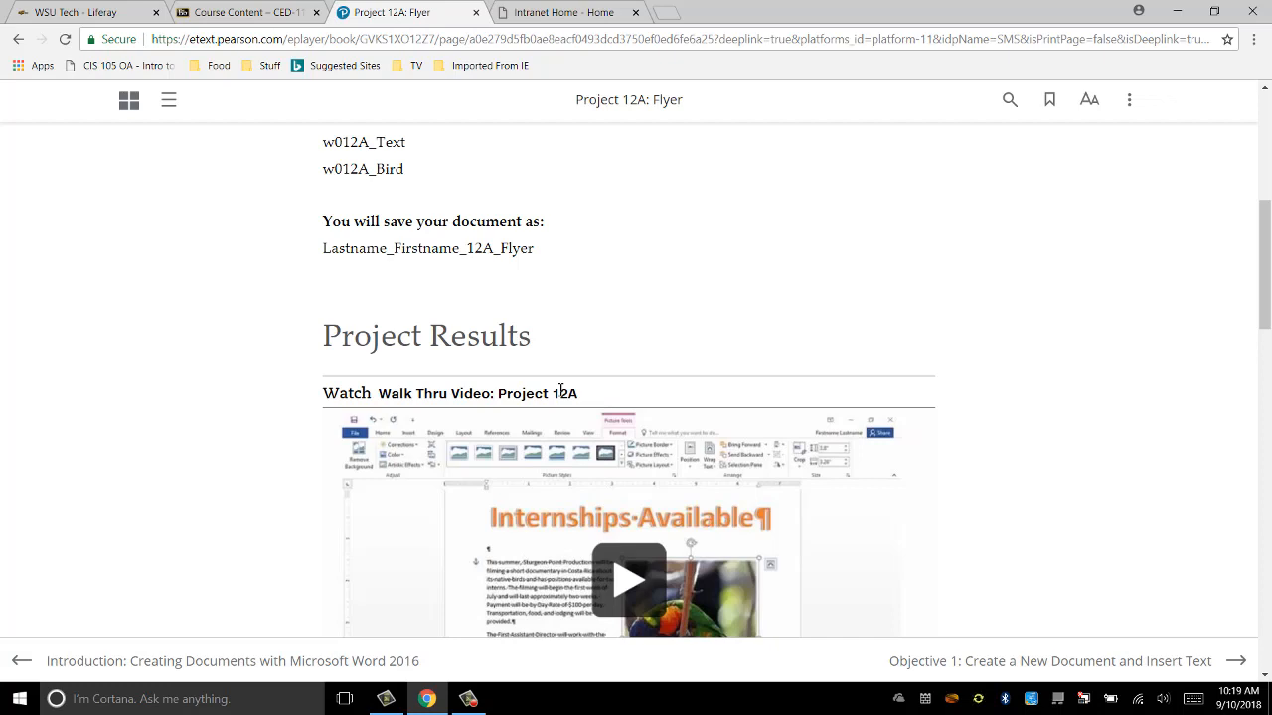
scroll(544, 388, down, 3)
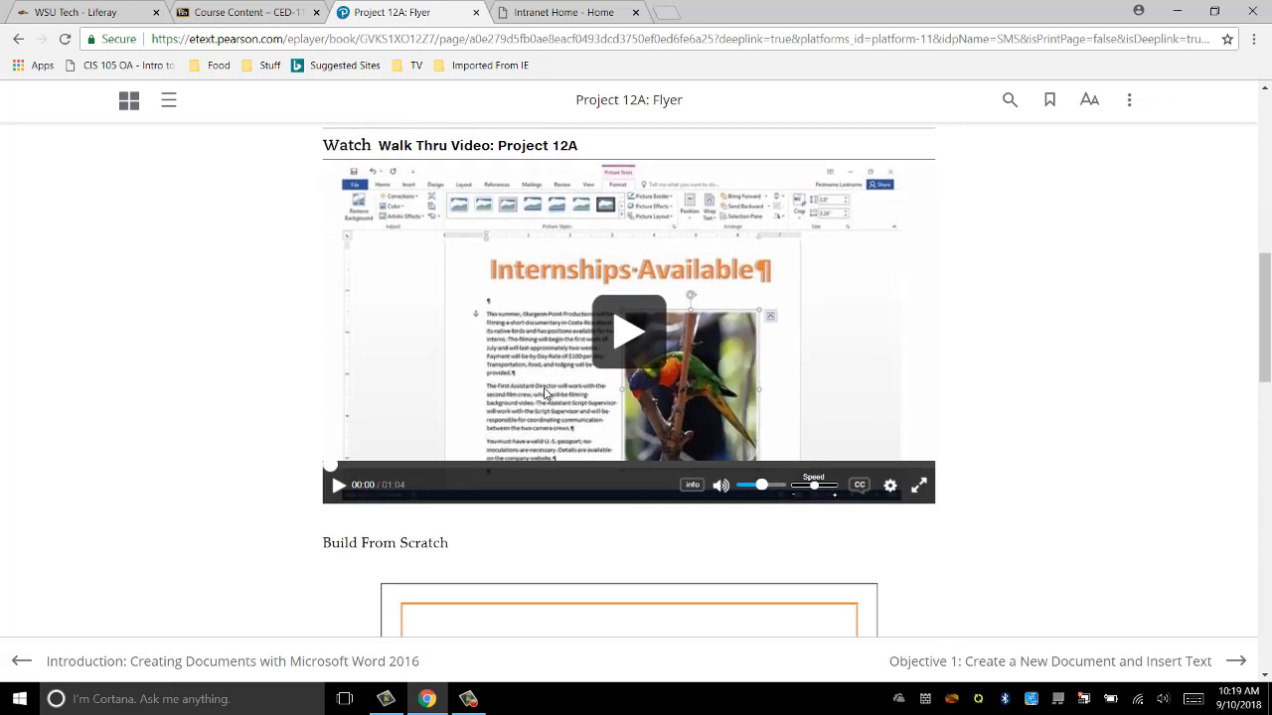
scroll(544, 393, up, 9)
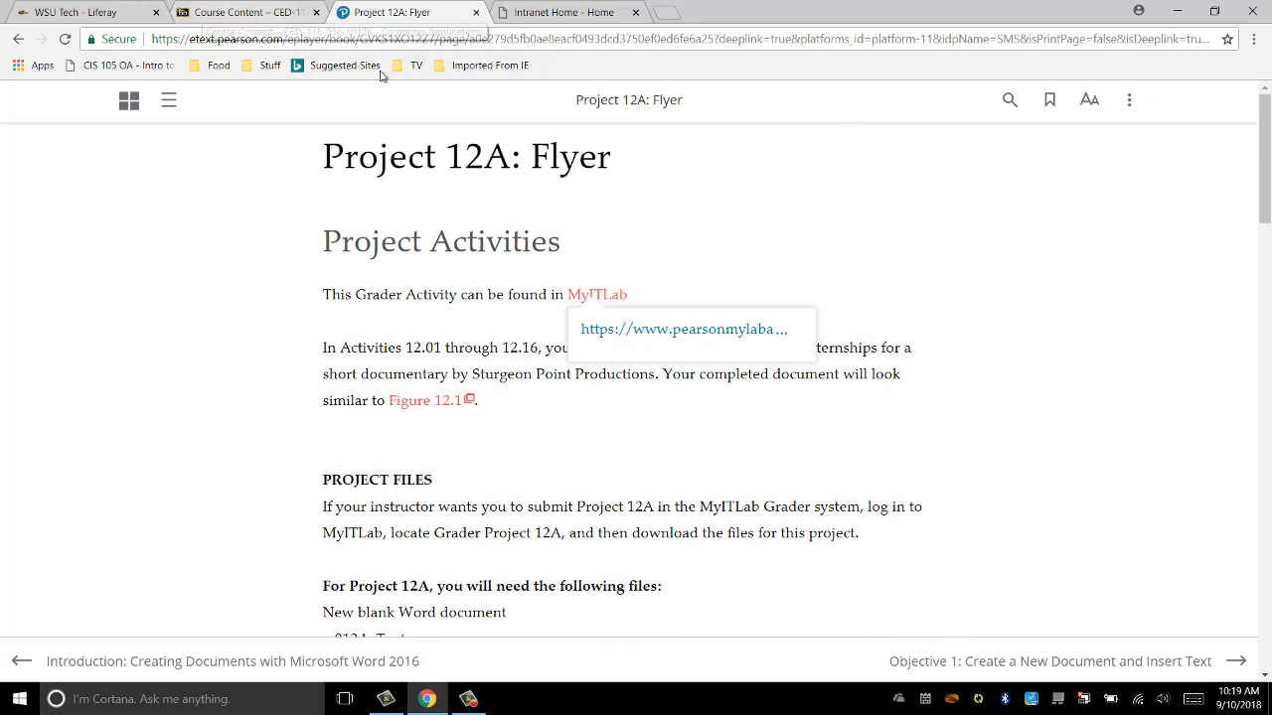
scroll(599, 465, down, 3)
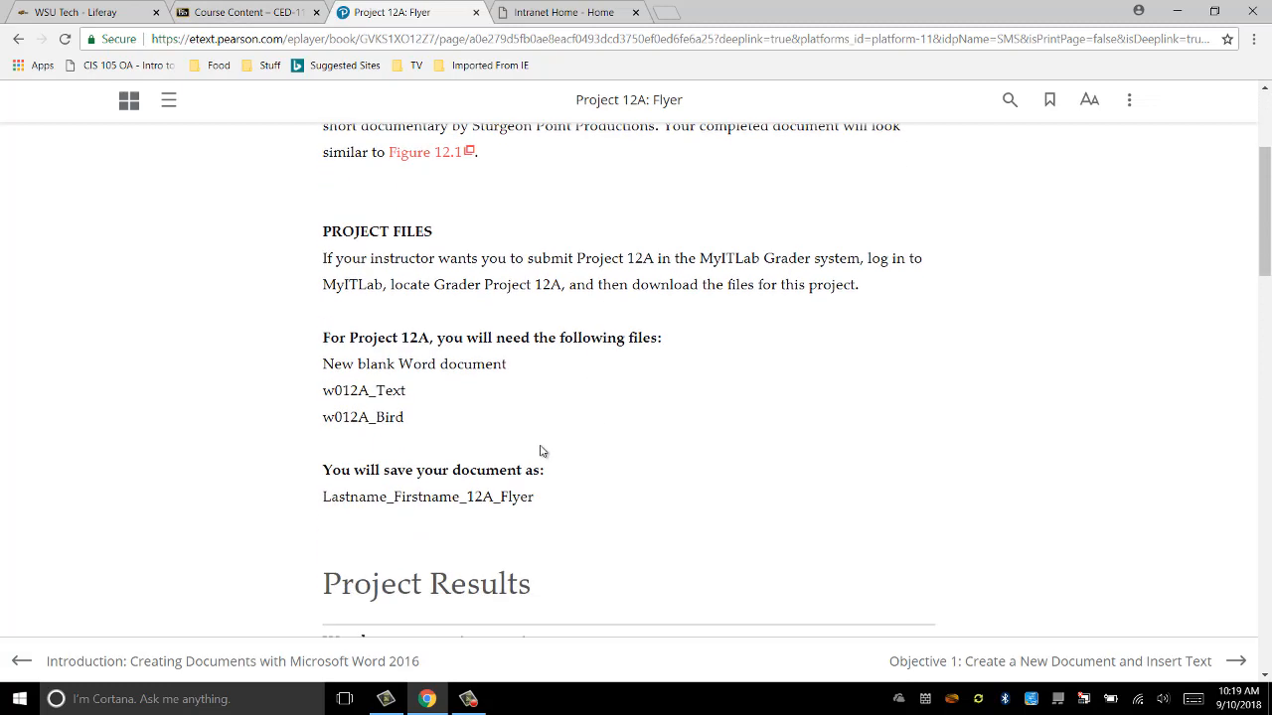
Return to the Blackboard course and open Module 3 from the Course Content page.
click(210, 13)
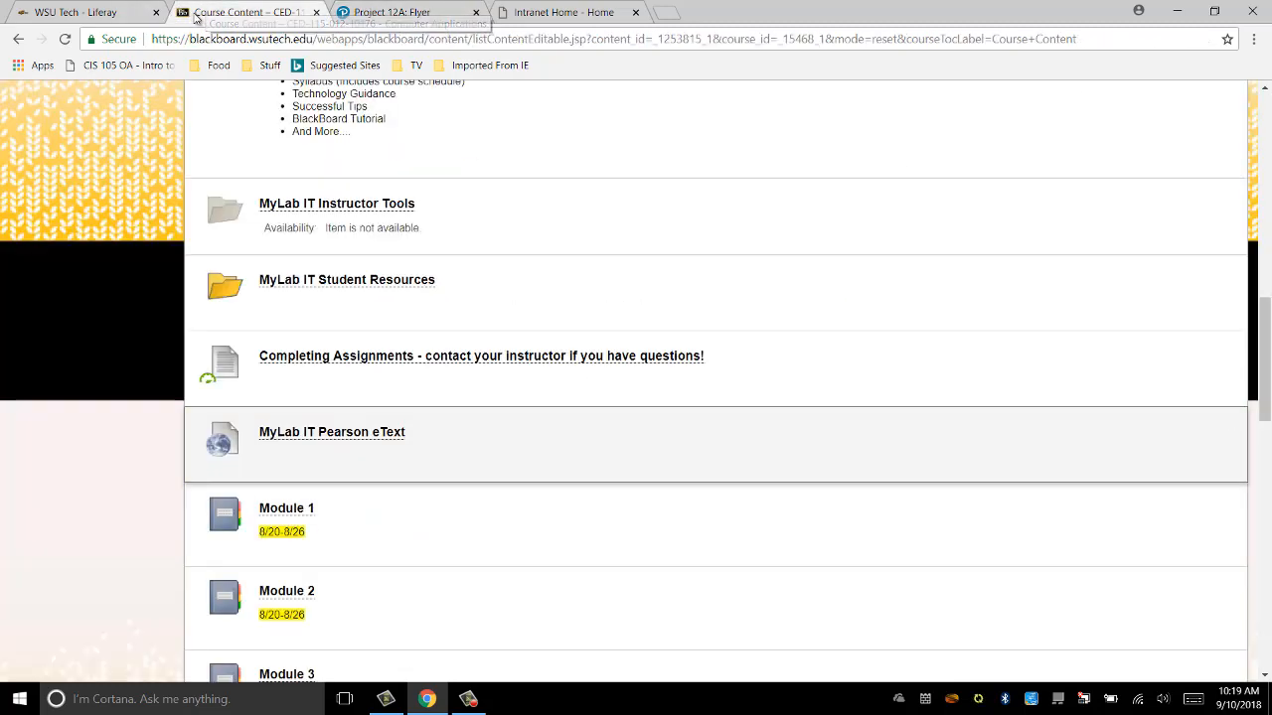
click(394, 11)
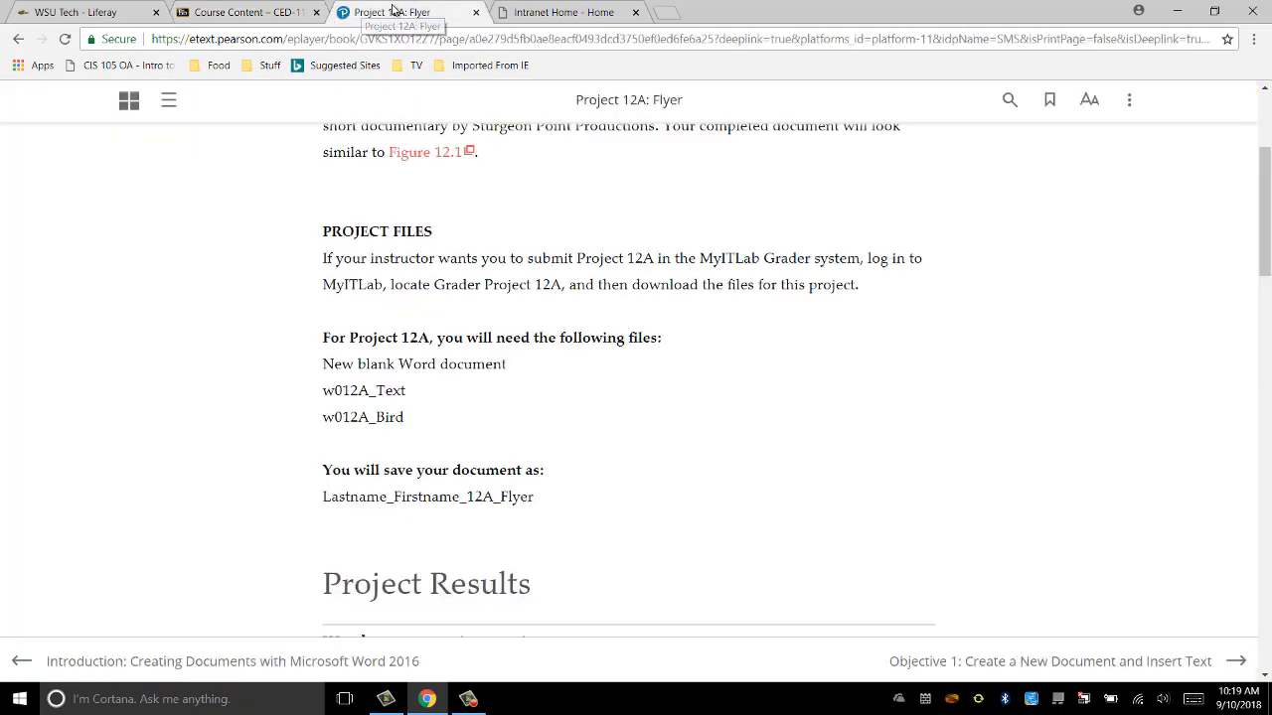
click(224, 12)
scroll(397, 457, down, 2)
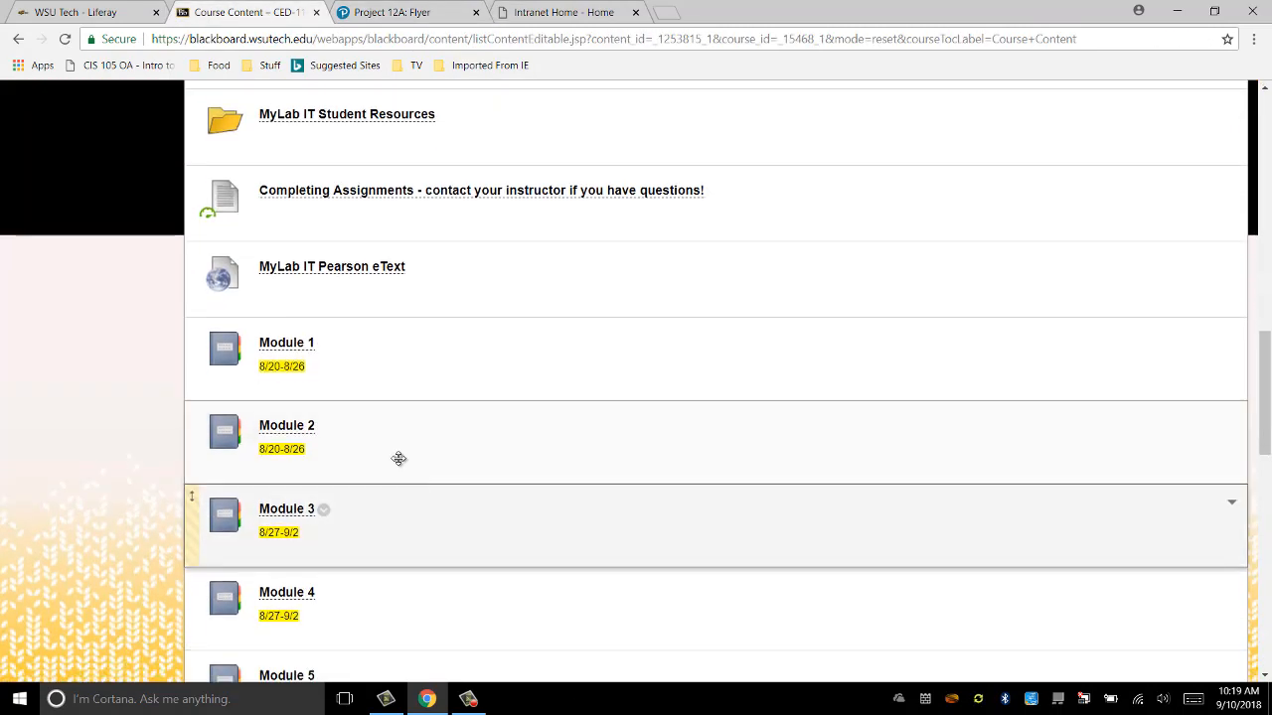
scroll(298, 497, down, 1)
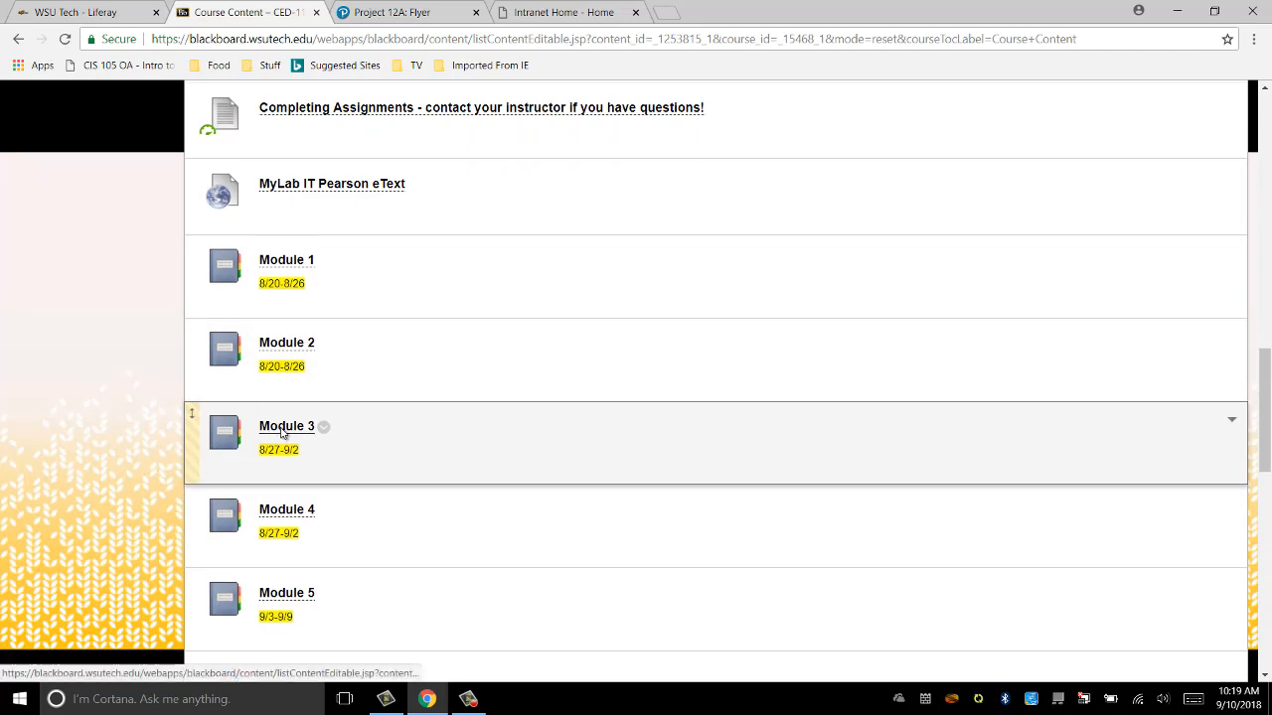
click(283, 433)
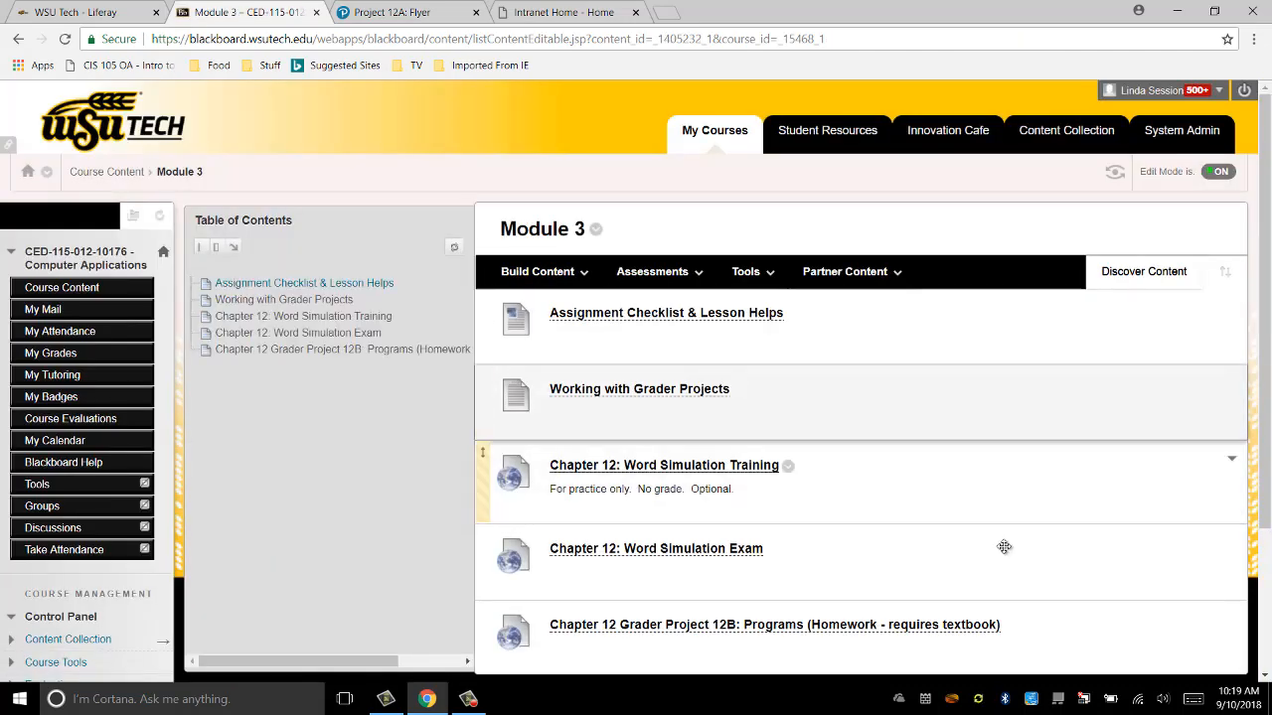
Launch the optional Chapter 12: Word Simulation Training link from Module 3.
scroll(1093, 552, down, 1)
scroll(1093, 553, down, 1)
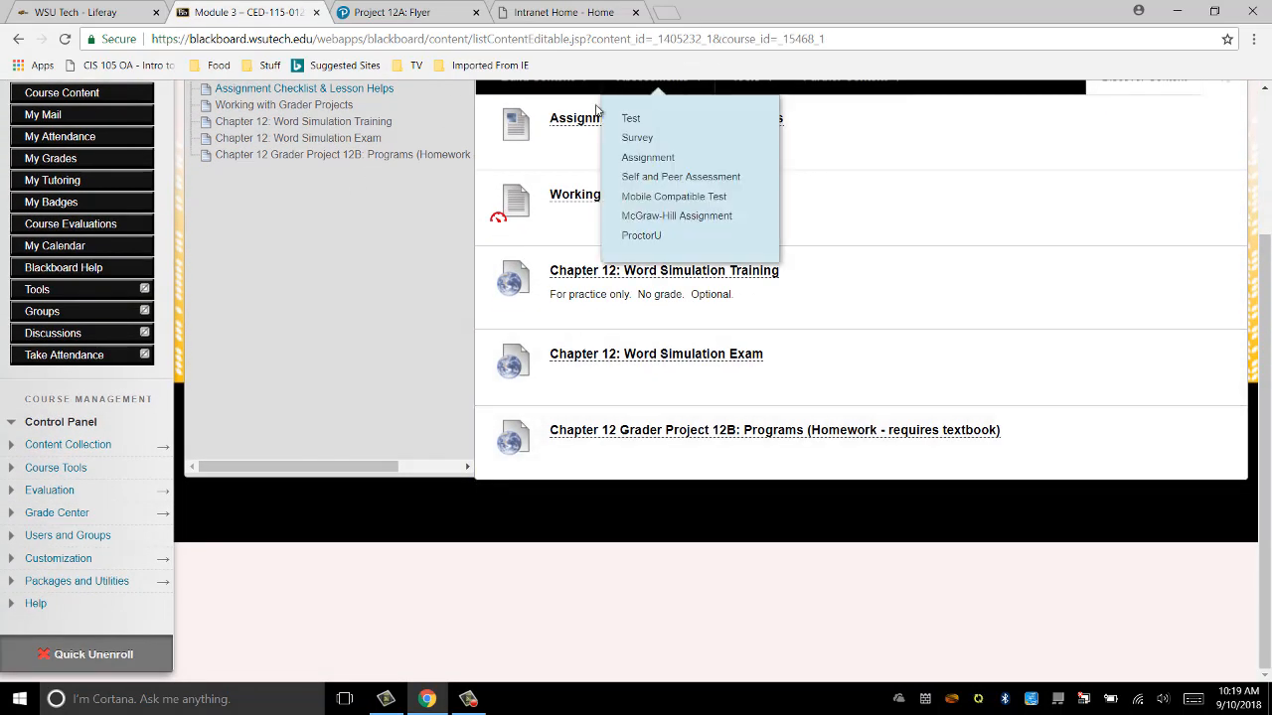
click(653, 274)
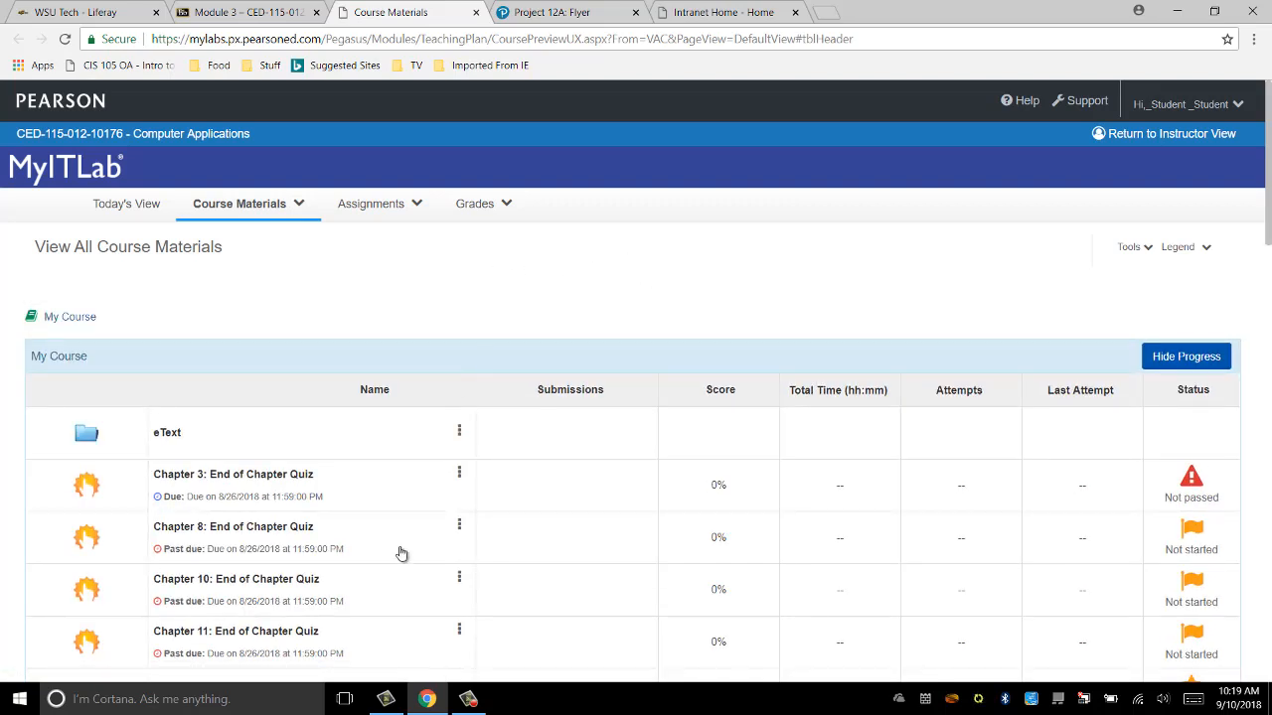
Find Chapter 12: Word Simulation Training in the MyITLab course materials list and start it.
scroll(447, 499, down, 1)
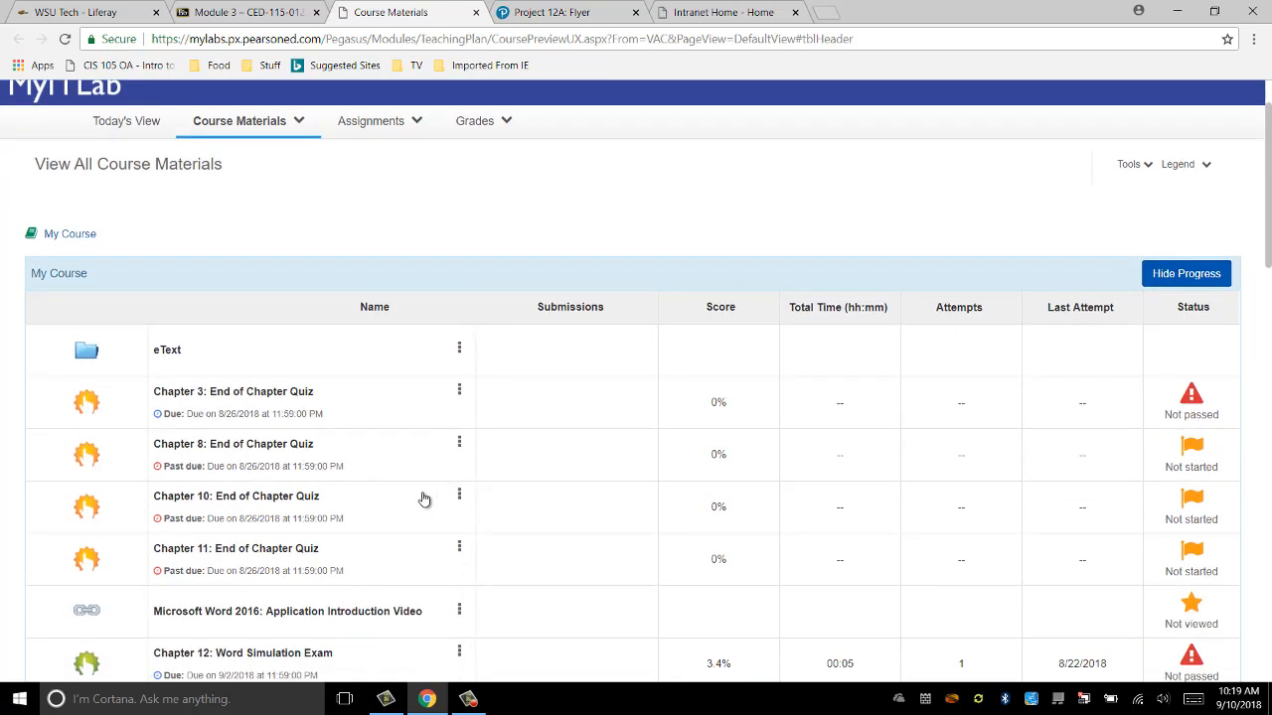
scroll(407, 497, down, 2)
scroll(392, 495, down, 7)
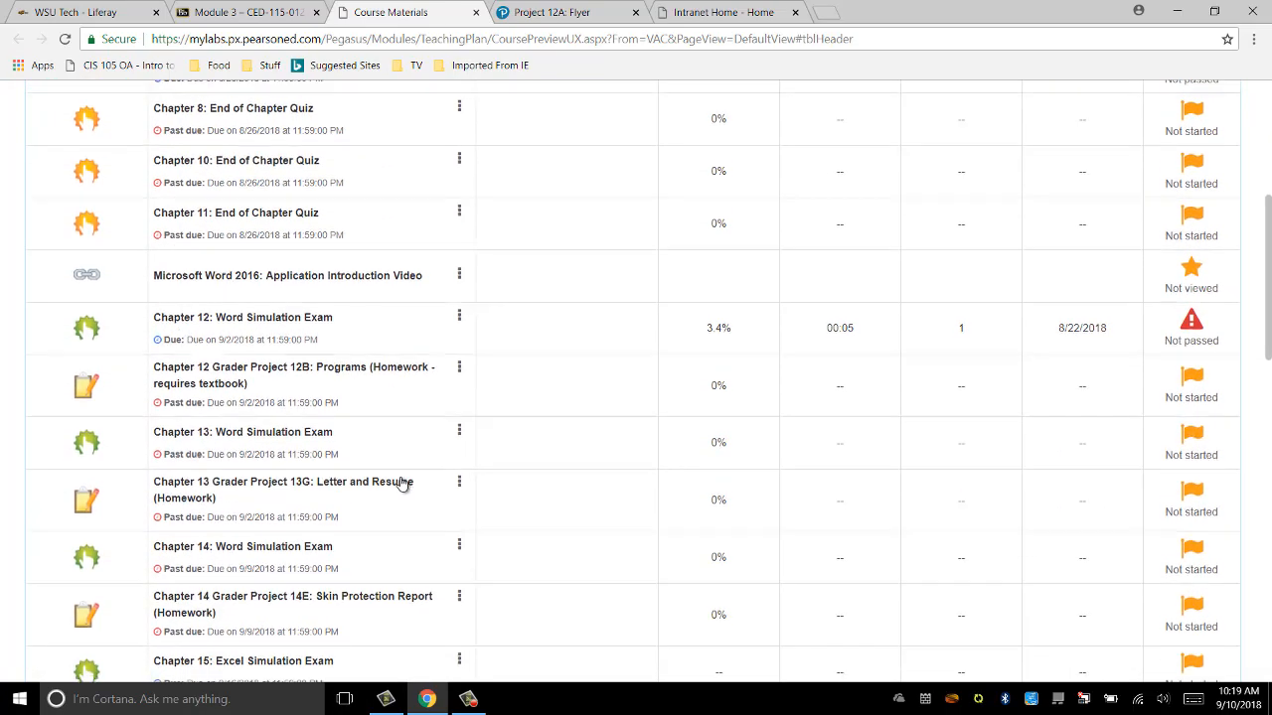
scroll(402, 485, down, 4)
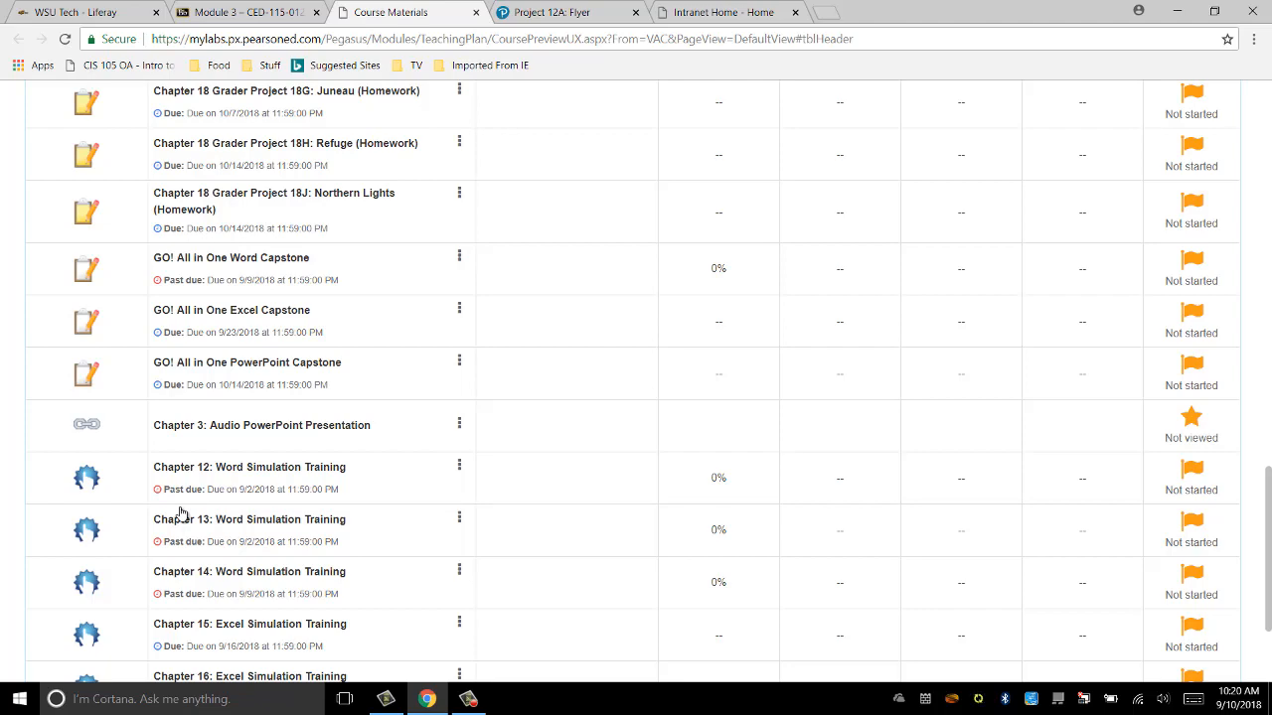
click(254, 477)
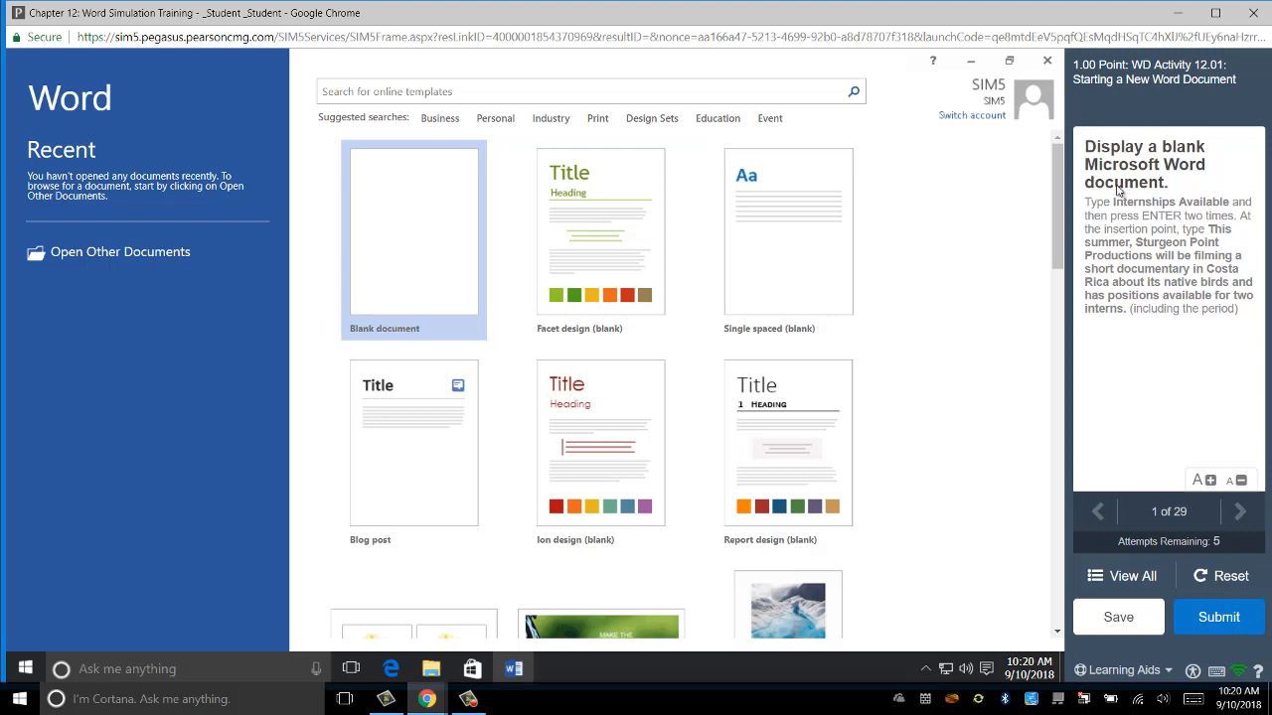
Create a blank Word document in the simulation and enter "Internships Available" followed by two paragraph breaks.
click(379, 241)
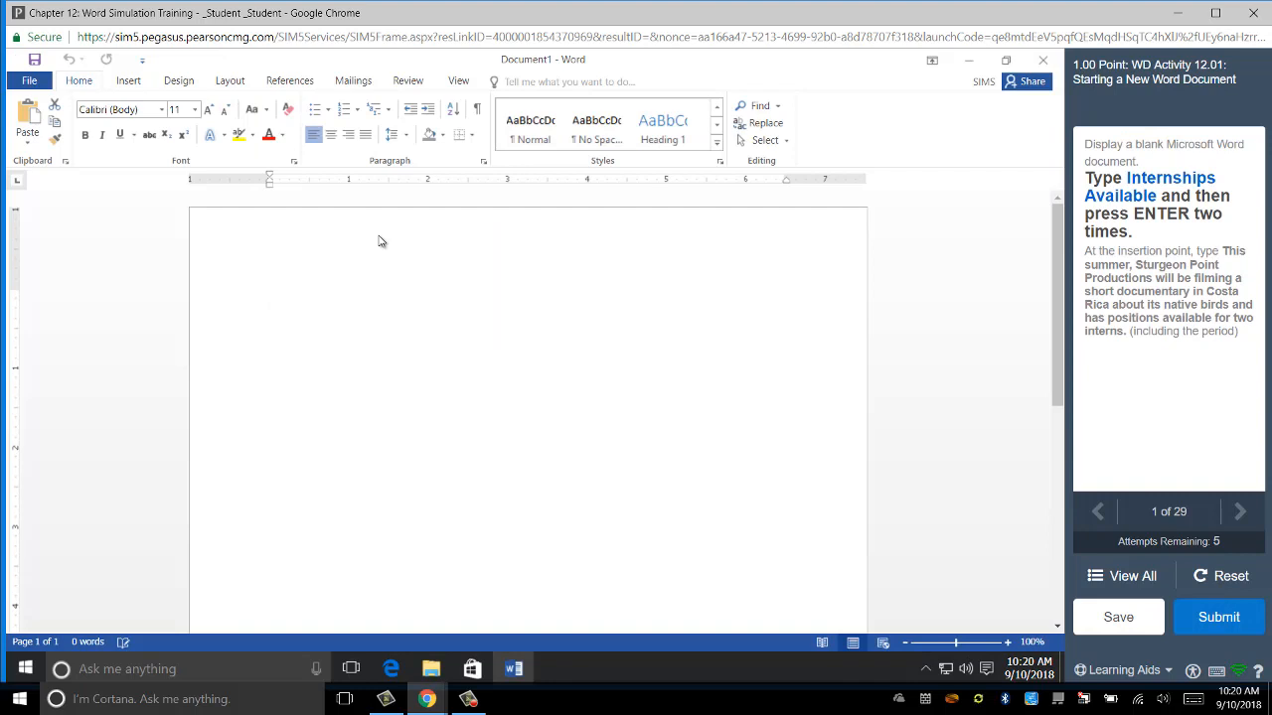
text(Internships Available)
key(Return)
key(Return)
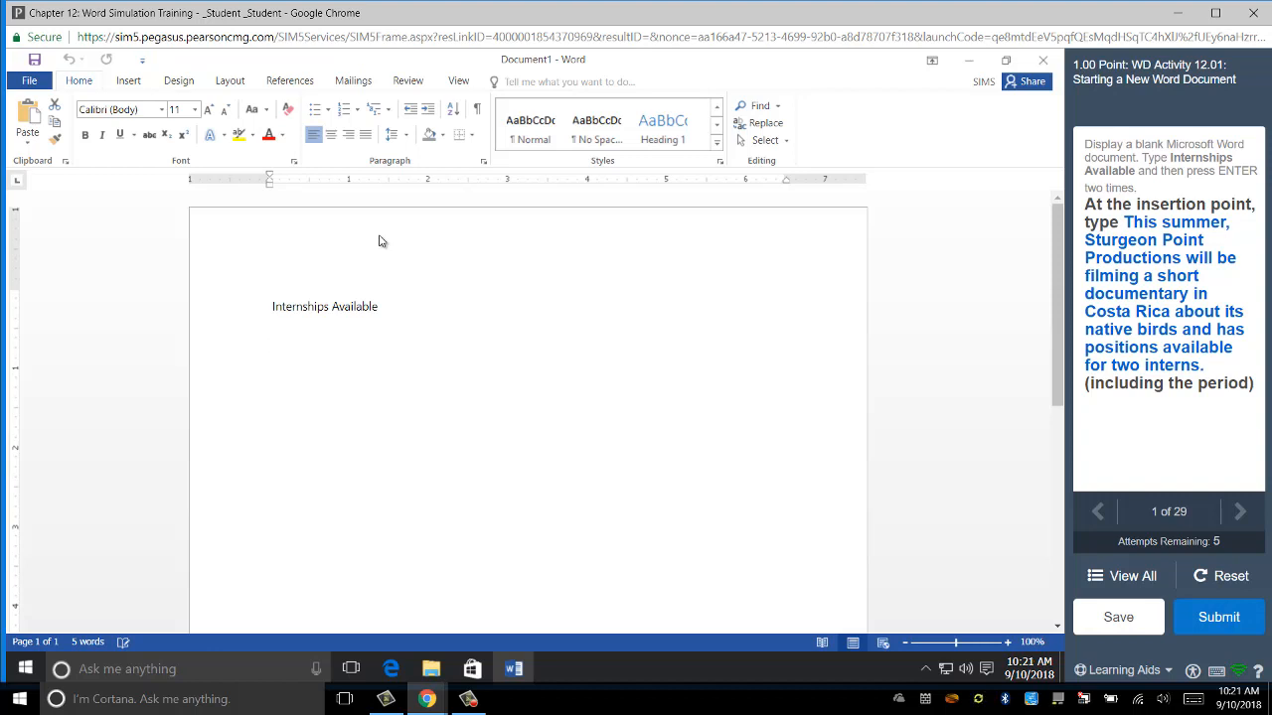
Add the paragraph "This summer, Sturgeon Point Productions will be filming a short documentary in Costa Rica about its native birds and has positions available for two interns.".
scroll(382, 238, down, 5)
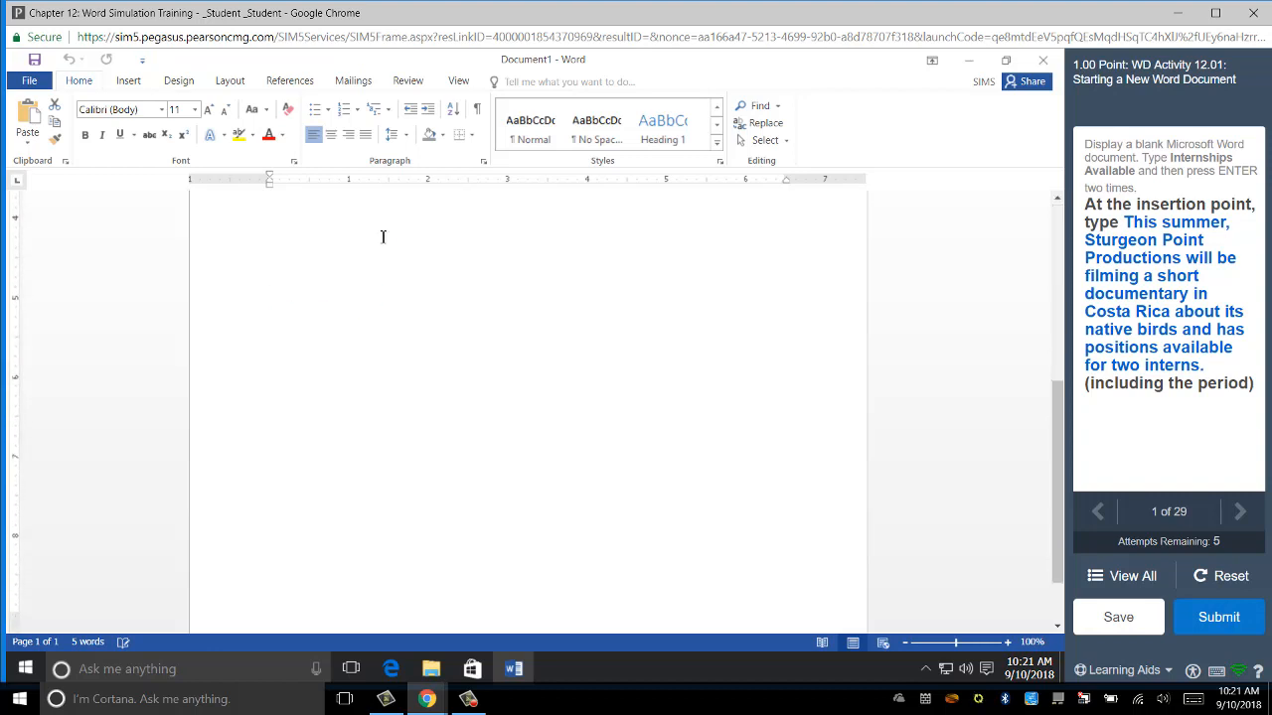
scroll(397, 321, up, 5)
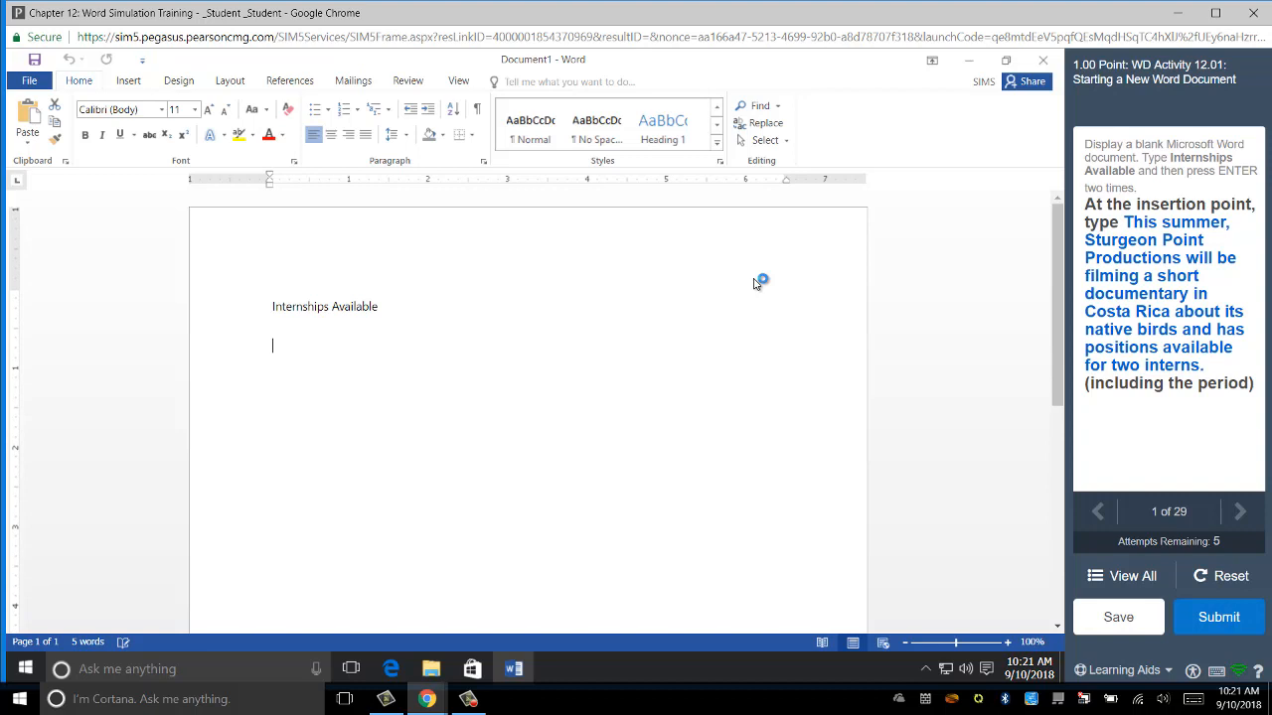
text(This summer, Sturgeo Point Productions will be)
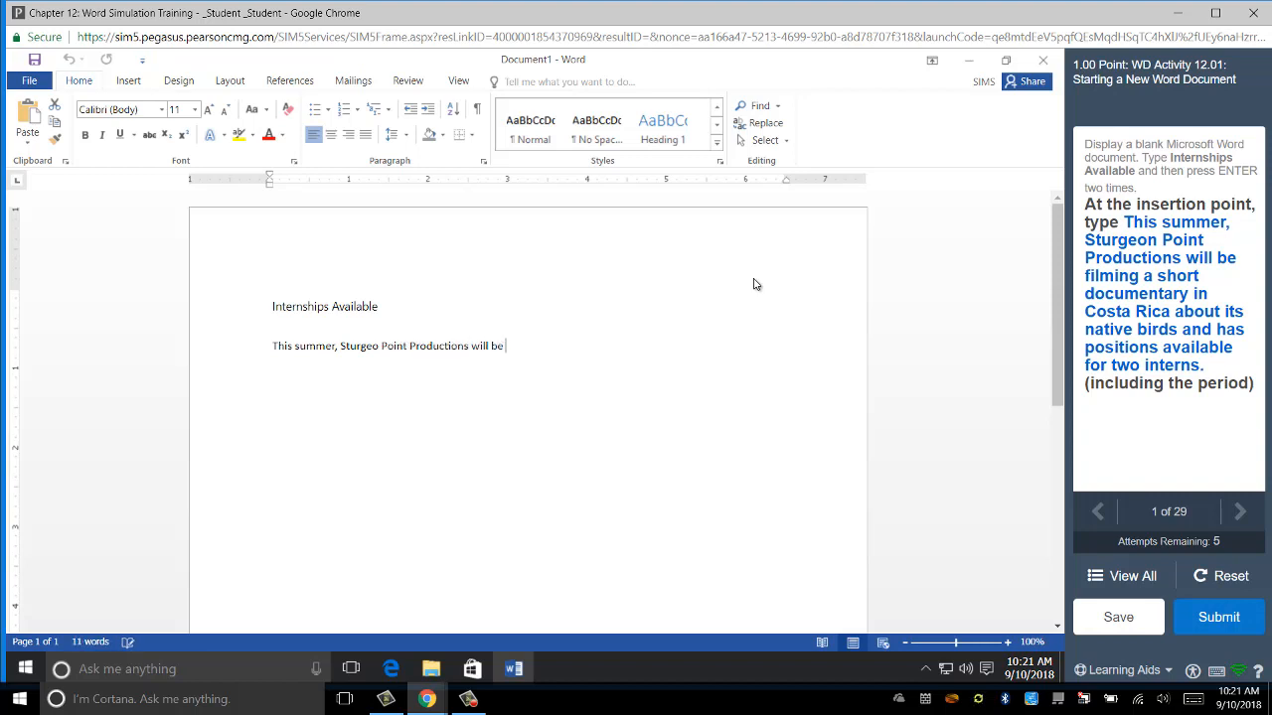
text( filming a short documentary in Costa )
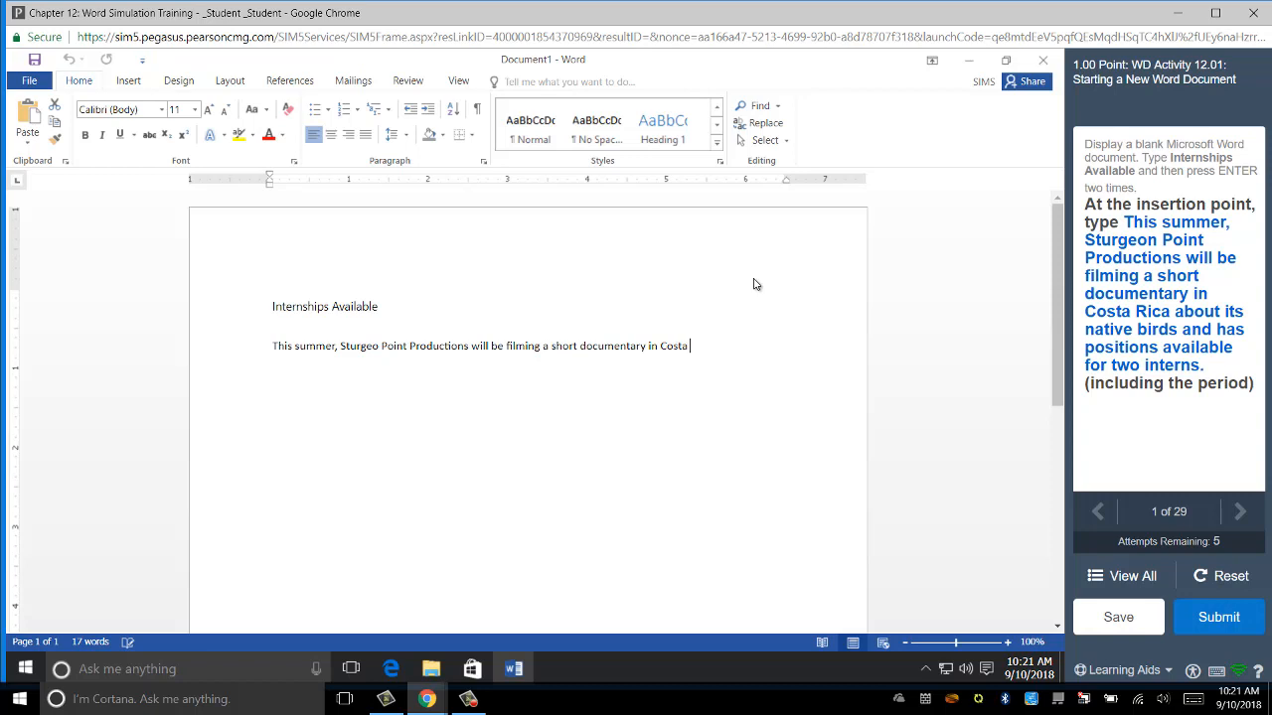
text(Rica about its native birds and has p)
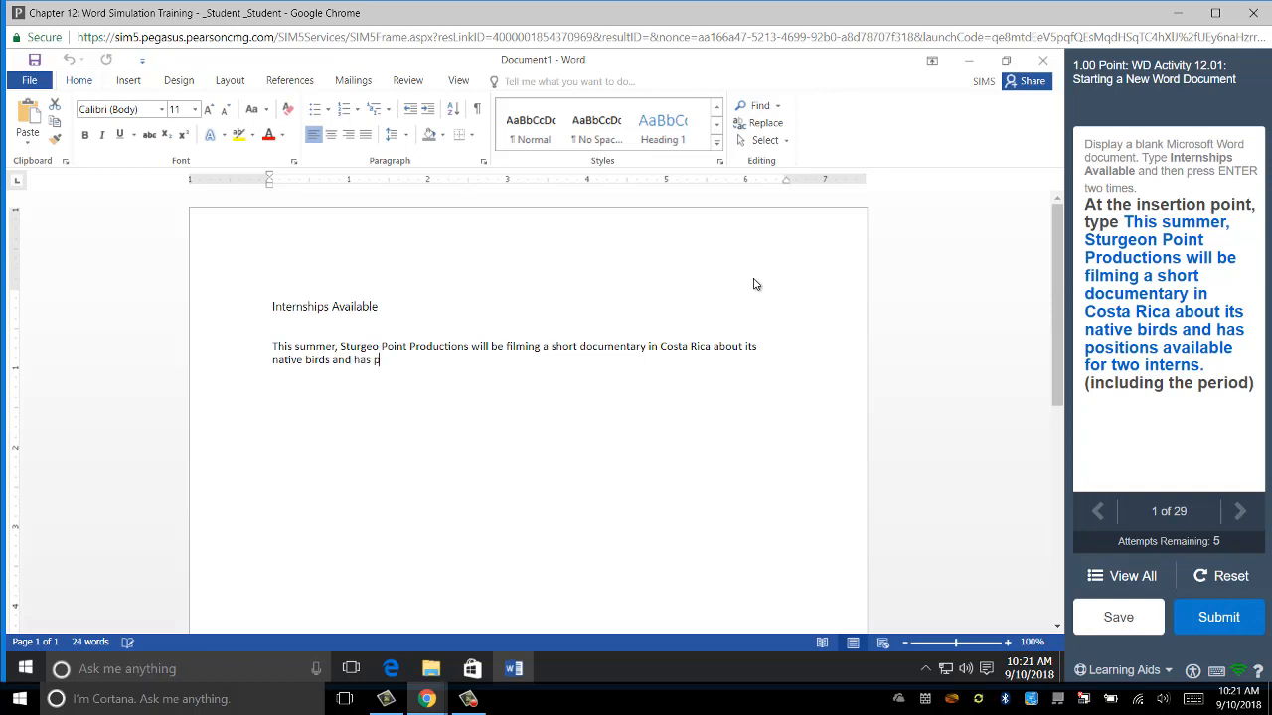
text(ositions available for two interns.)
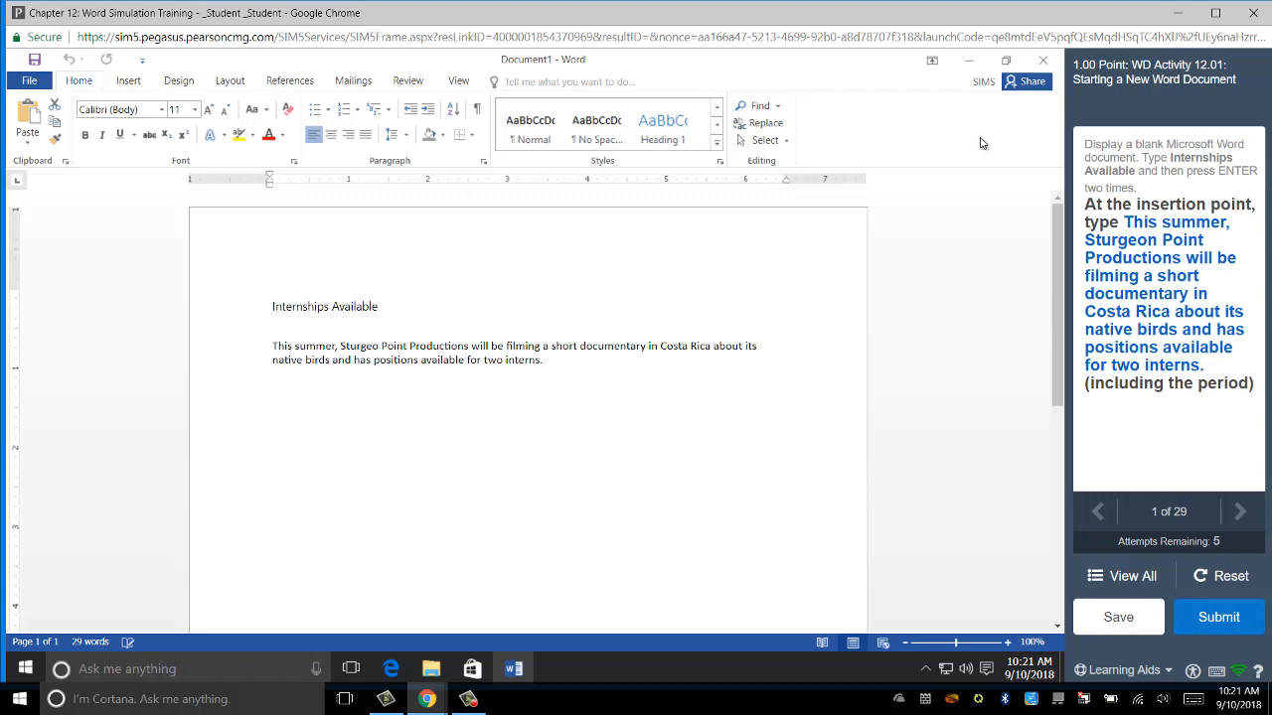
text(n)
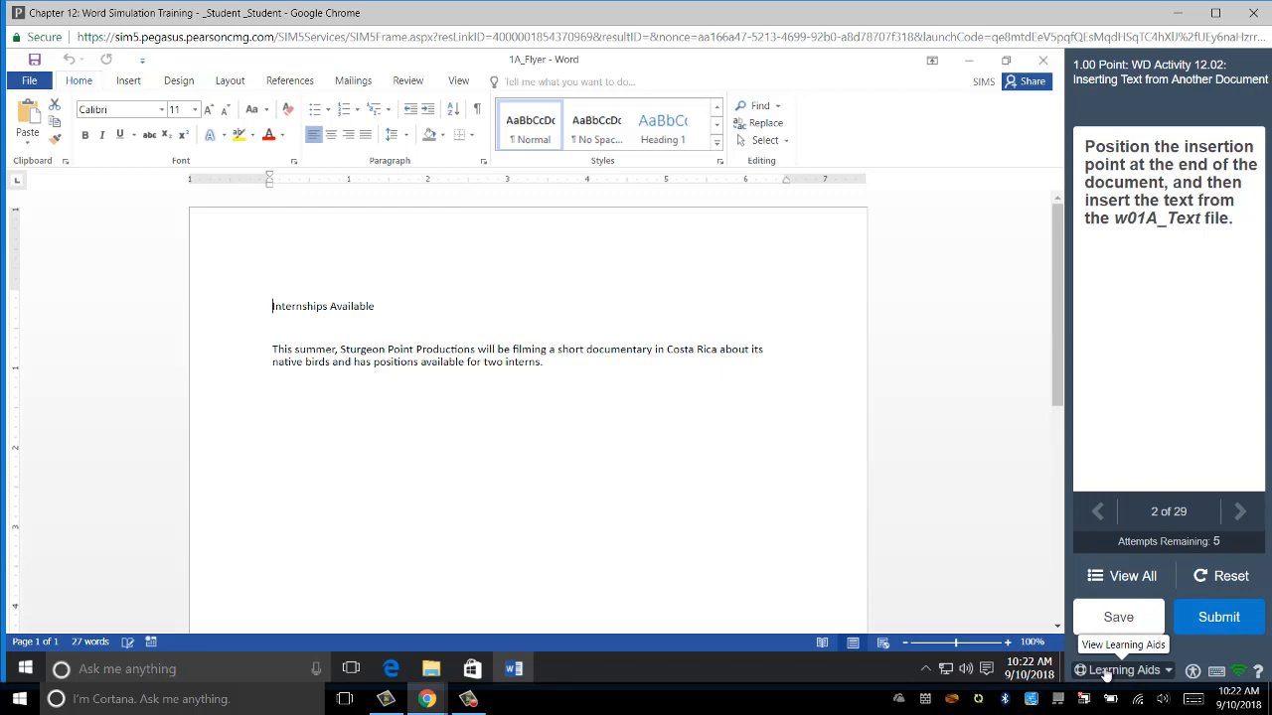
Read the learning-aid instructions for Activity 12.02, Inserting Text from Another Document, and close them.
click(1106, 672)
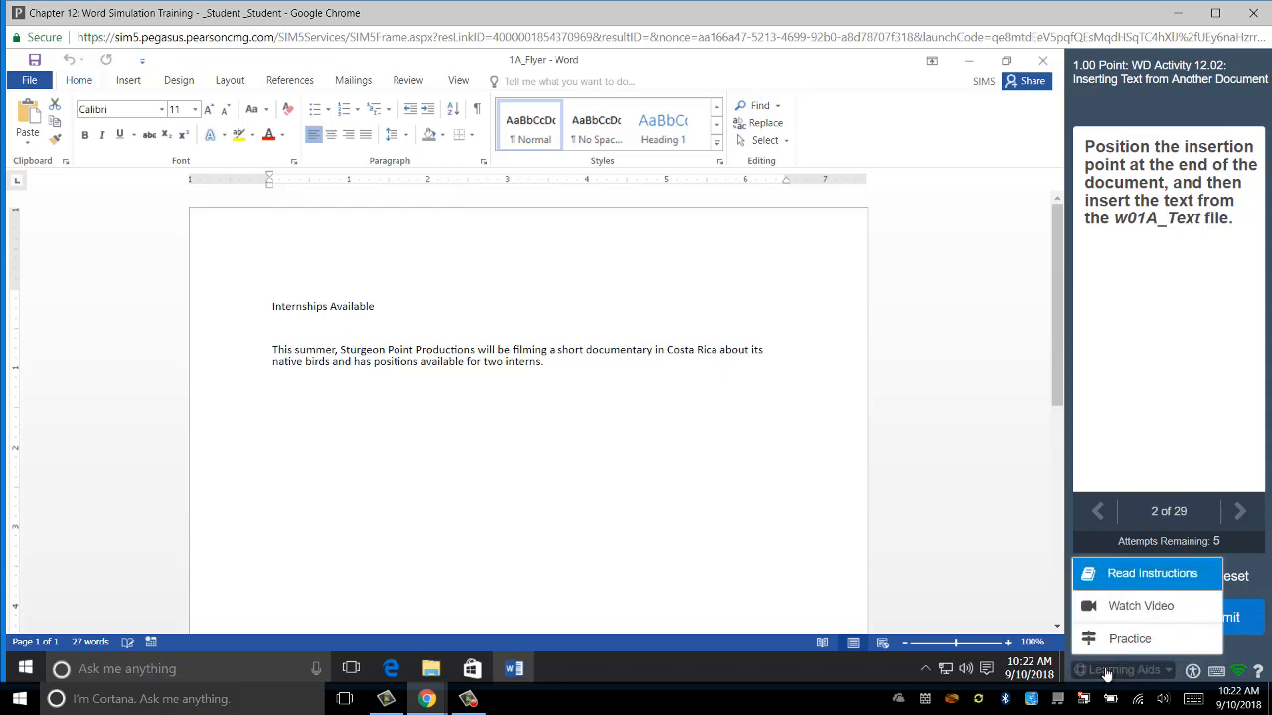
click(1125, 574)
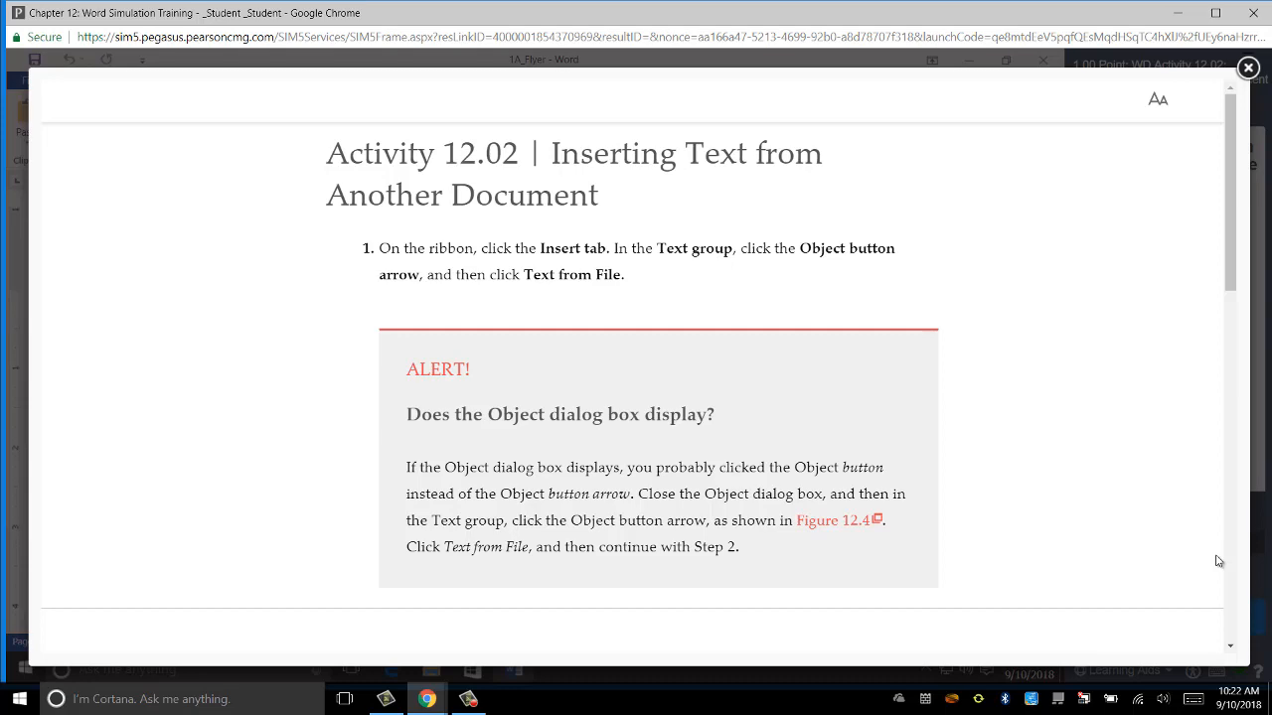
scroll(988, 519, down, 6)
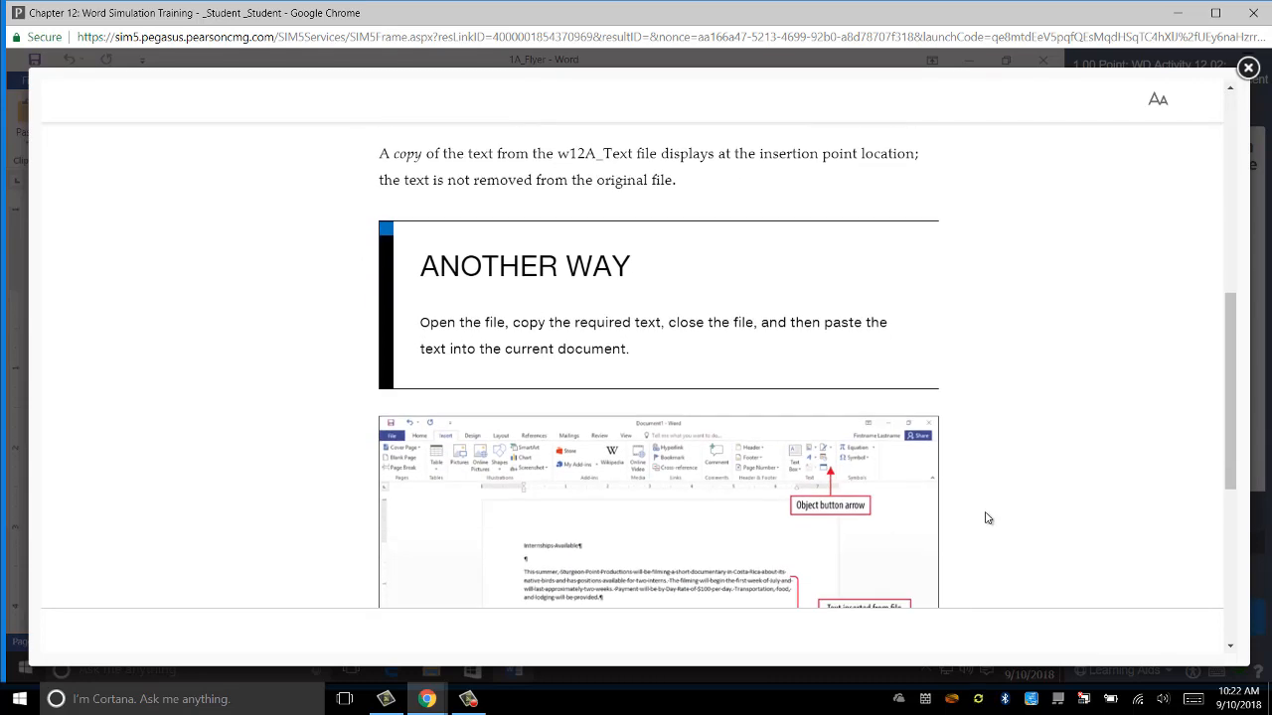
scroll(987, 517, down, 2)
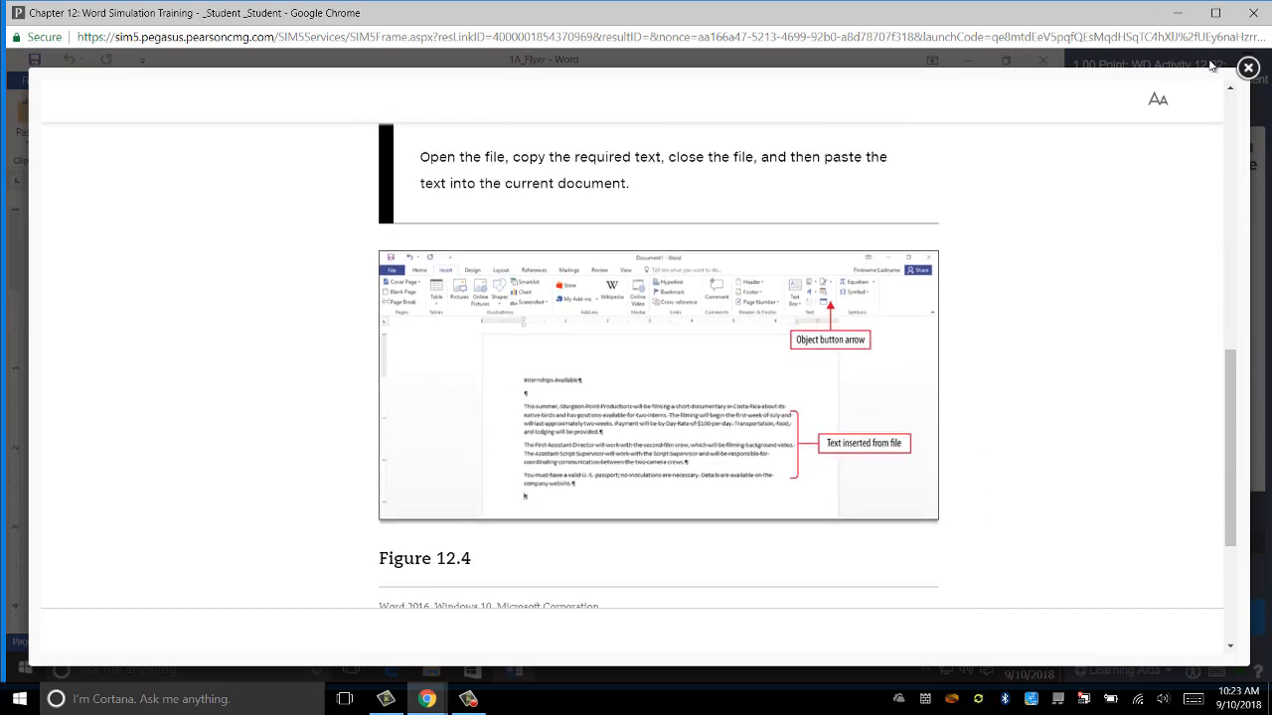
click(1248, 69)
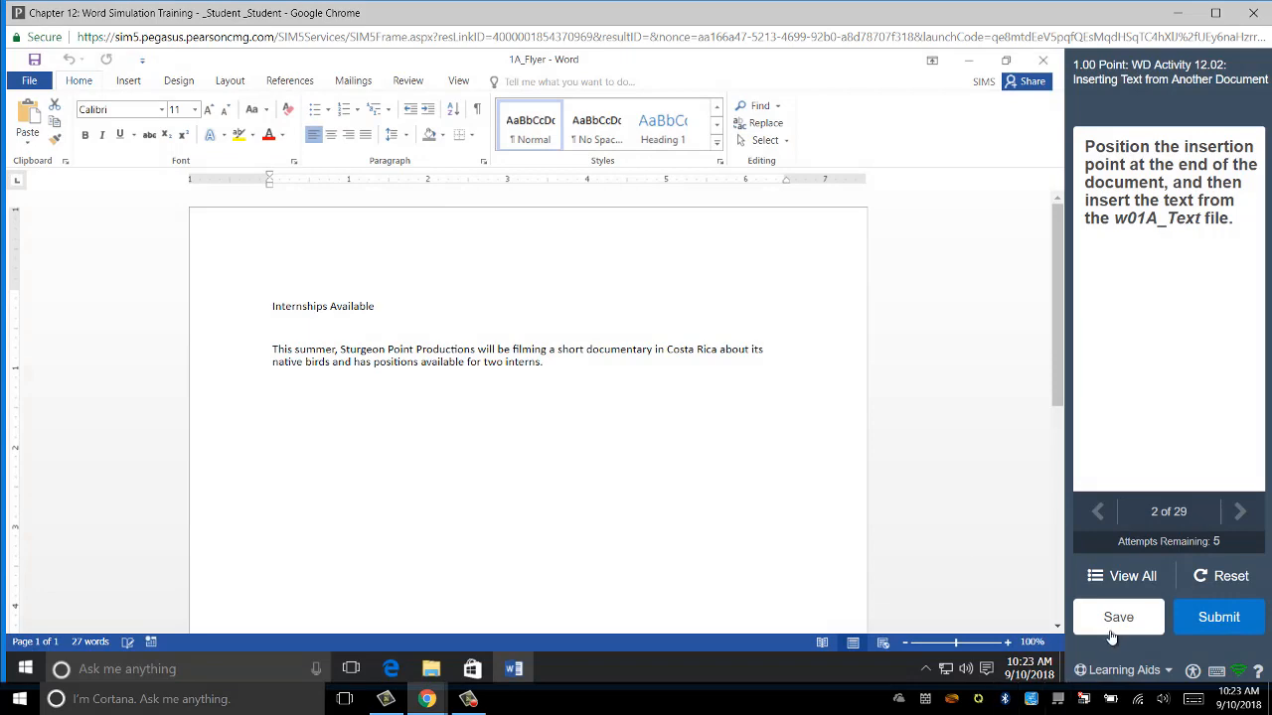
Watch the learning-aid video for Activity 12.02 and close the player.
click(1123, 669)
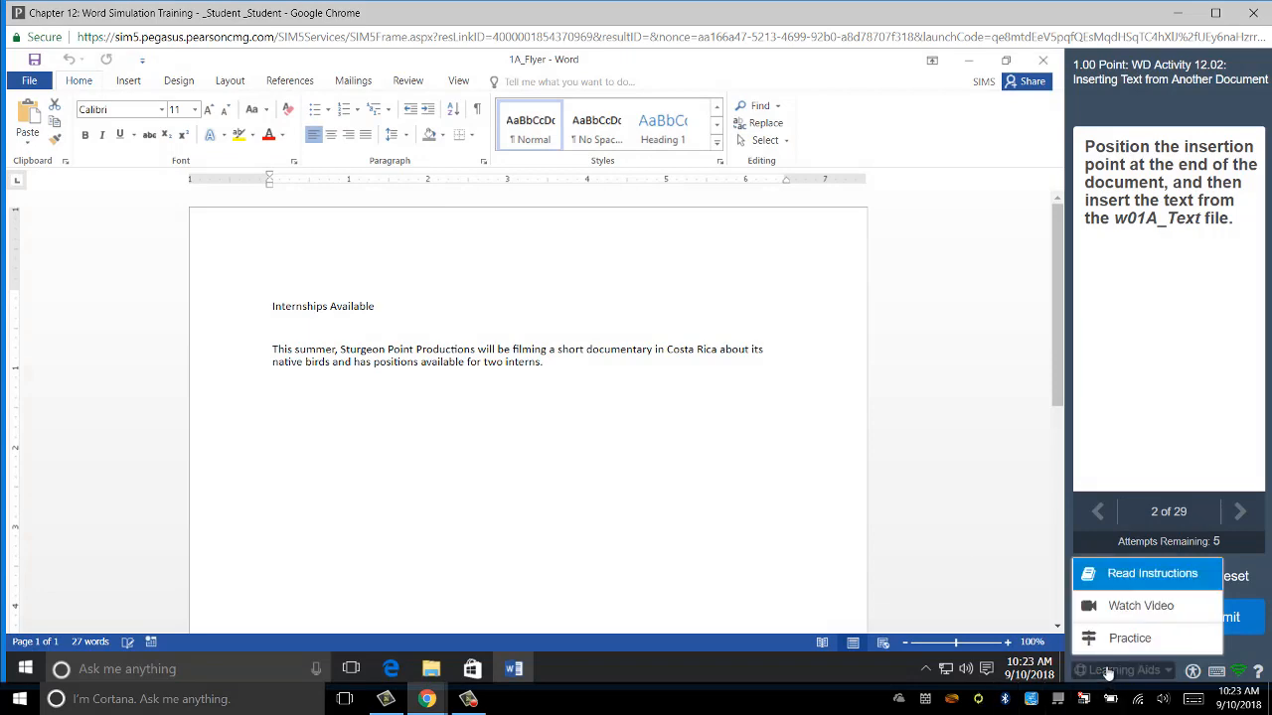
click(1108, 605)
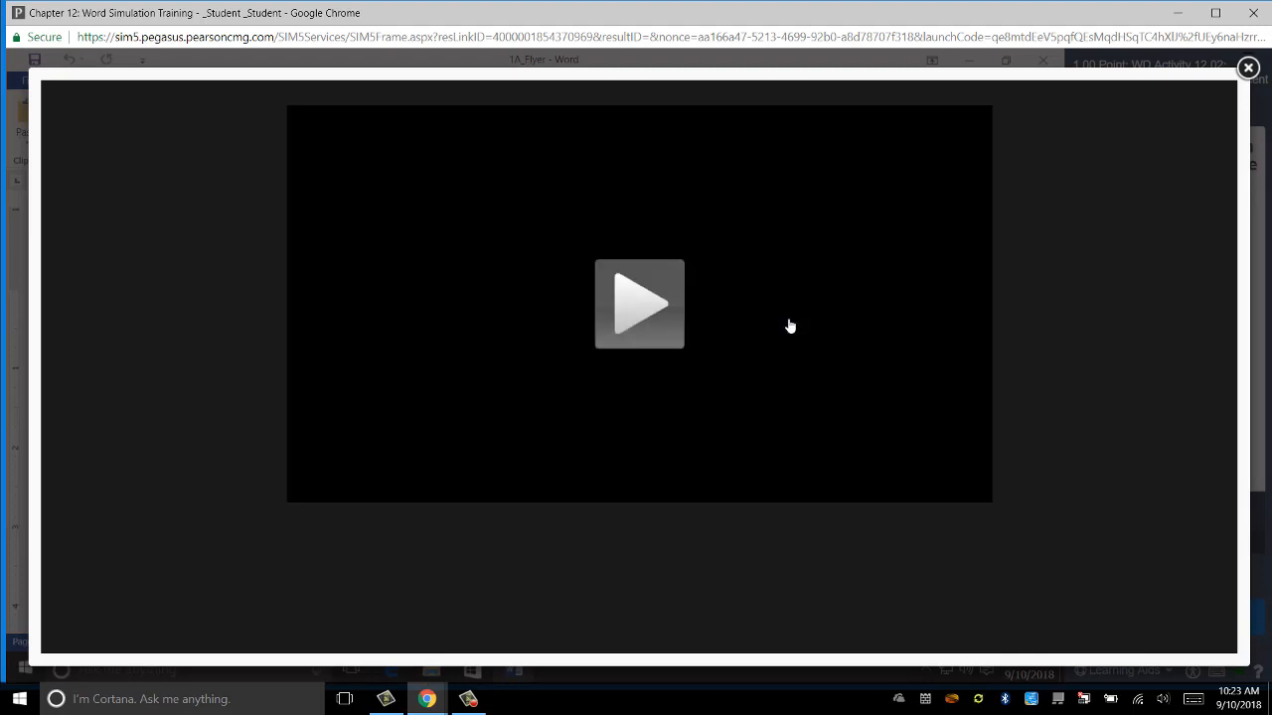
click(643, 315)
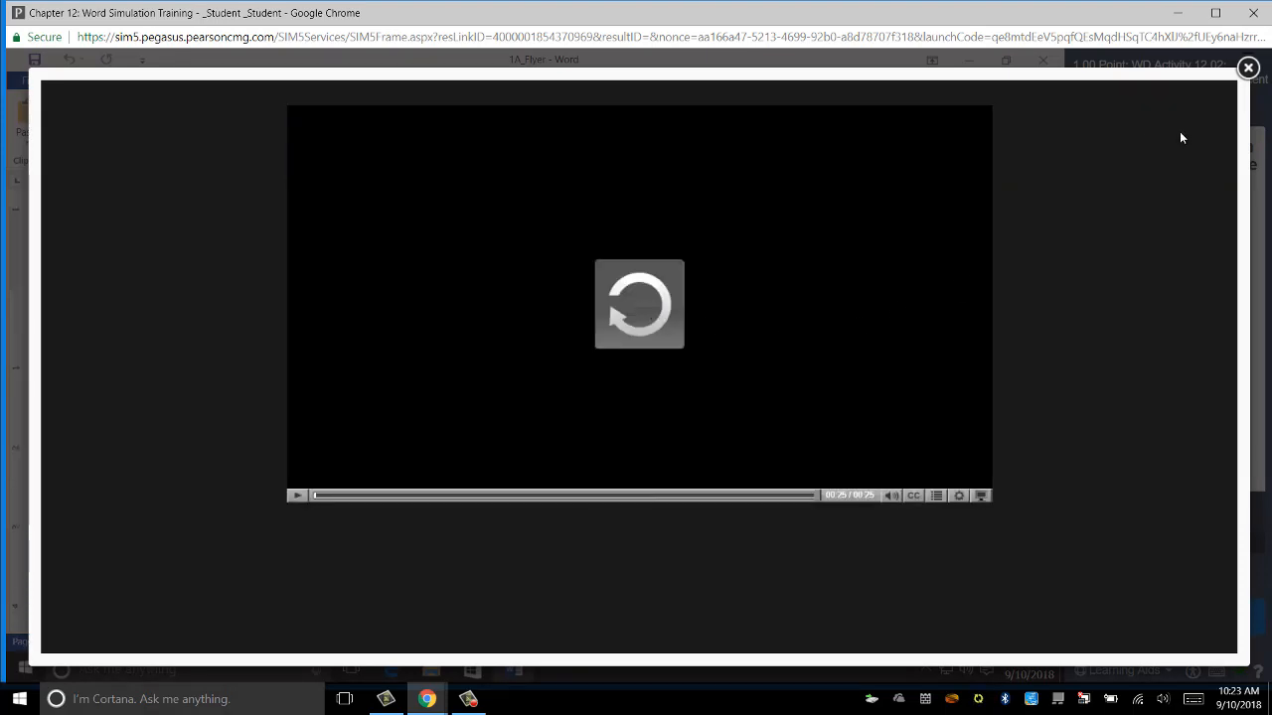
click(1247, 67)
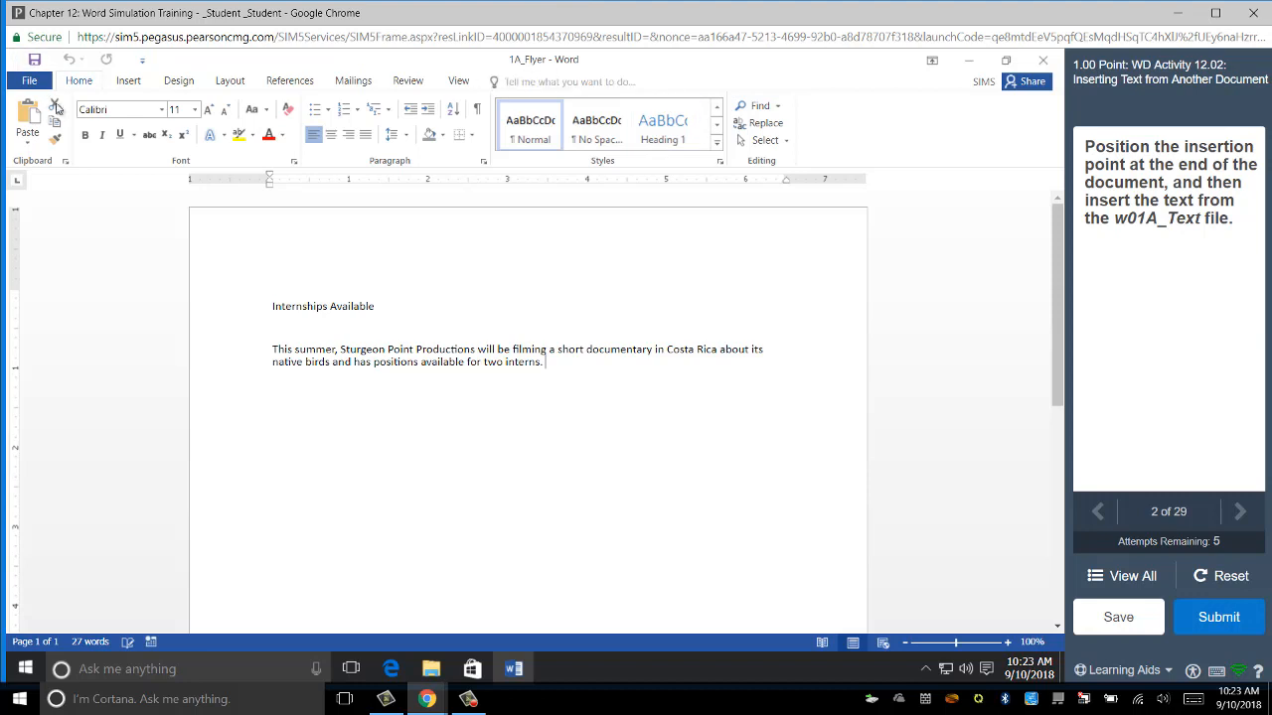
Insert the text from the w01A_Text.docx file at the end of the document.
click(128, 81)
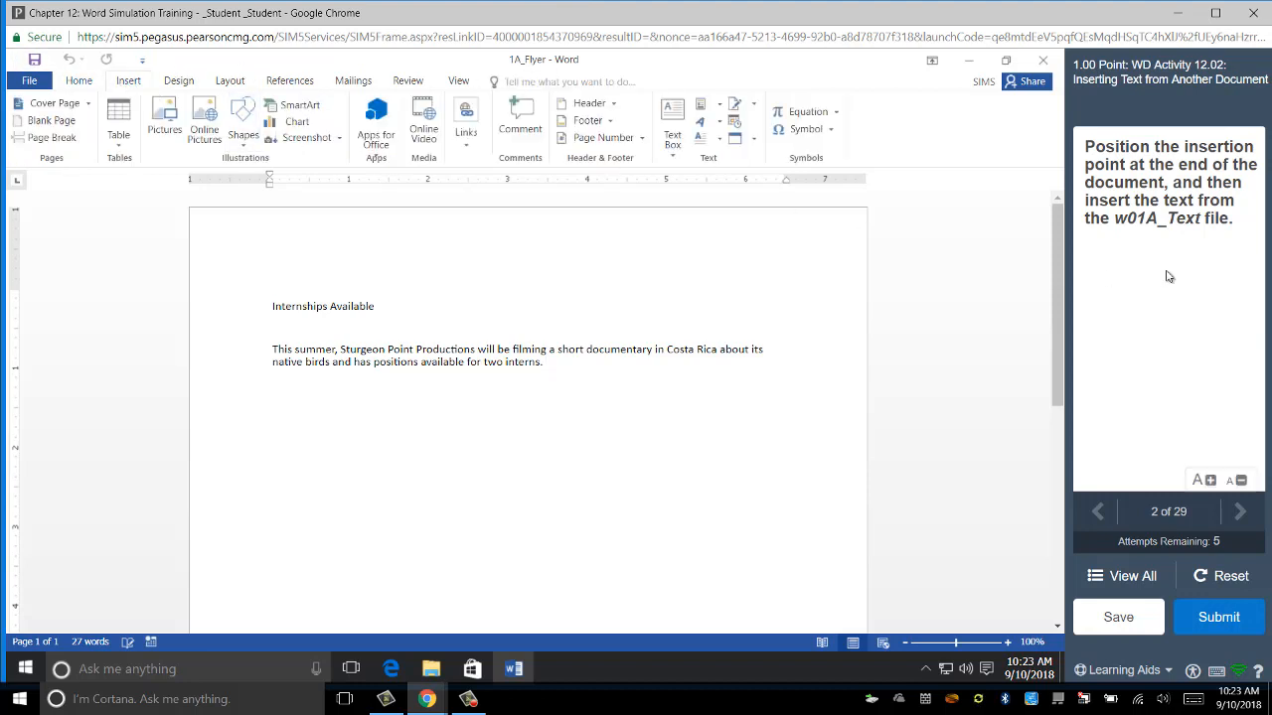
click(753, 143)
click(761, 179)
click(752, 140)
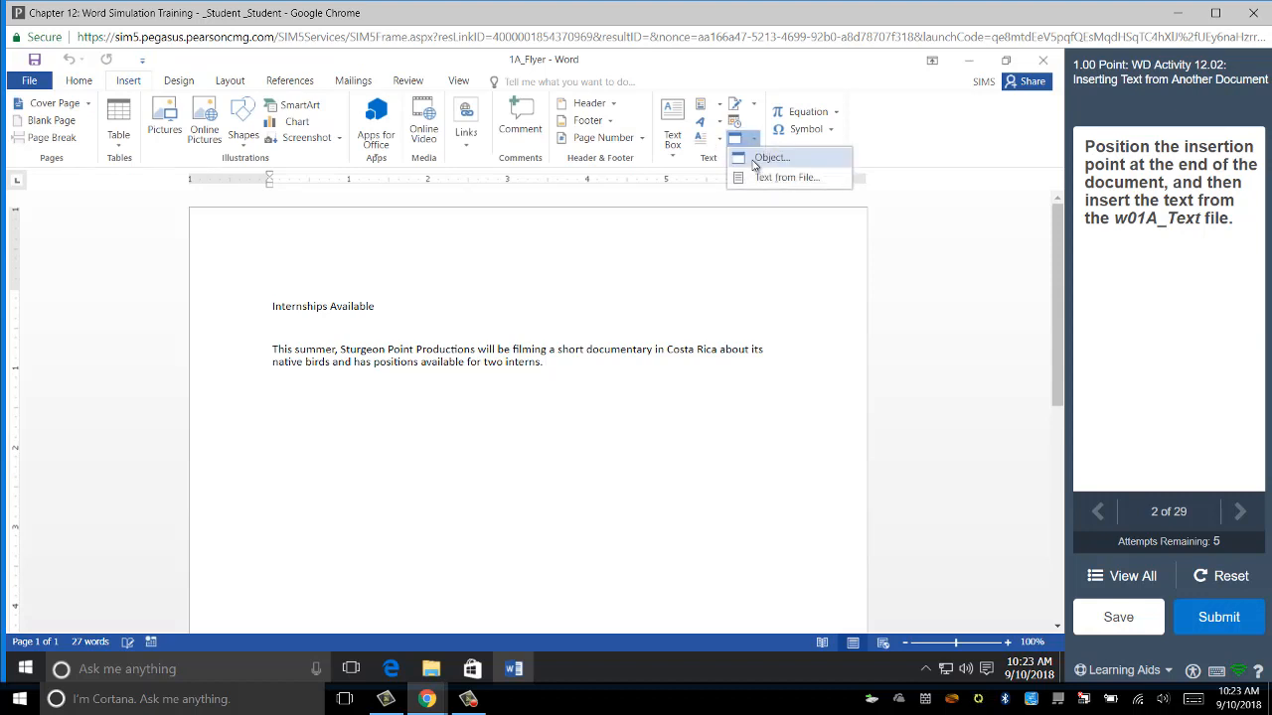
click(755, 177)
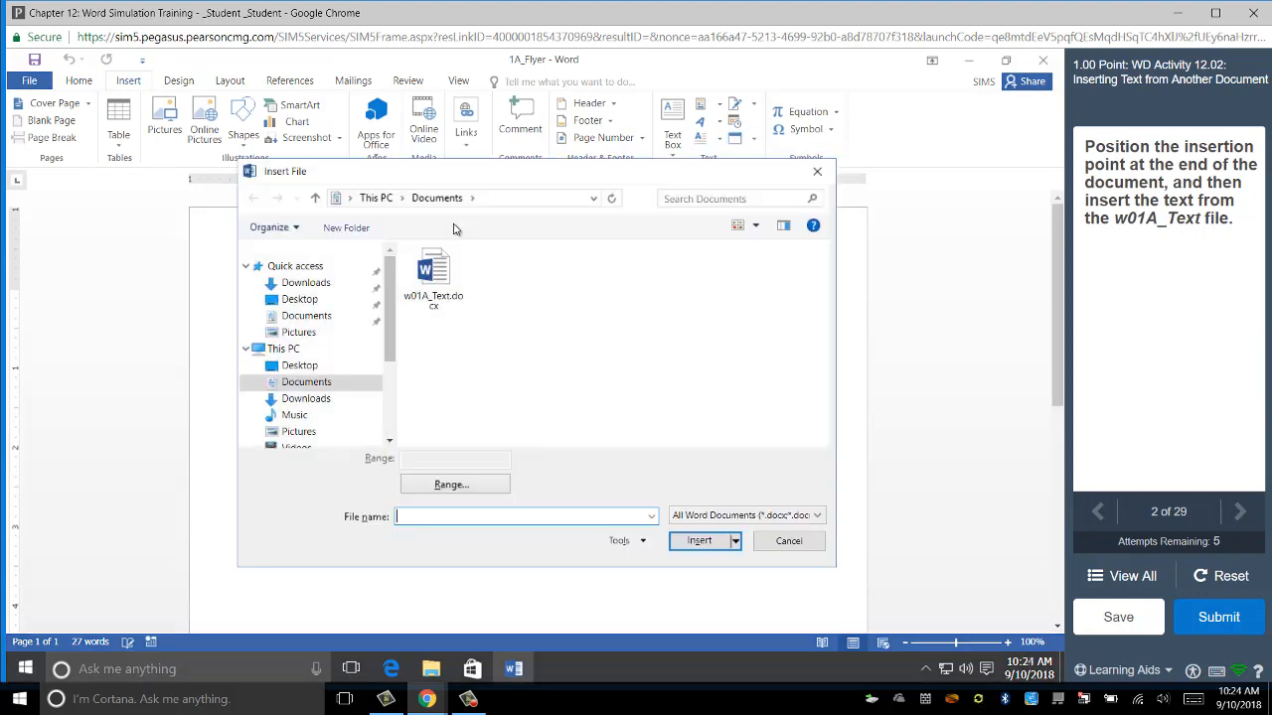
click(433, 278)
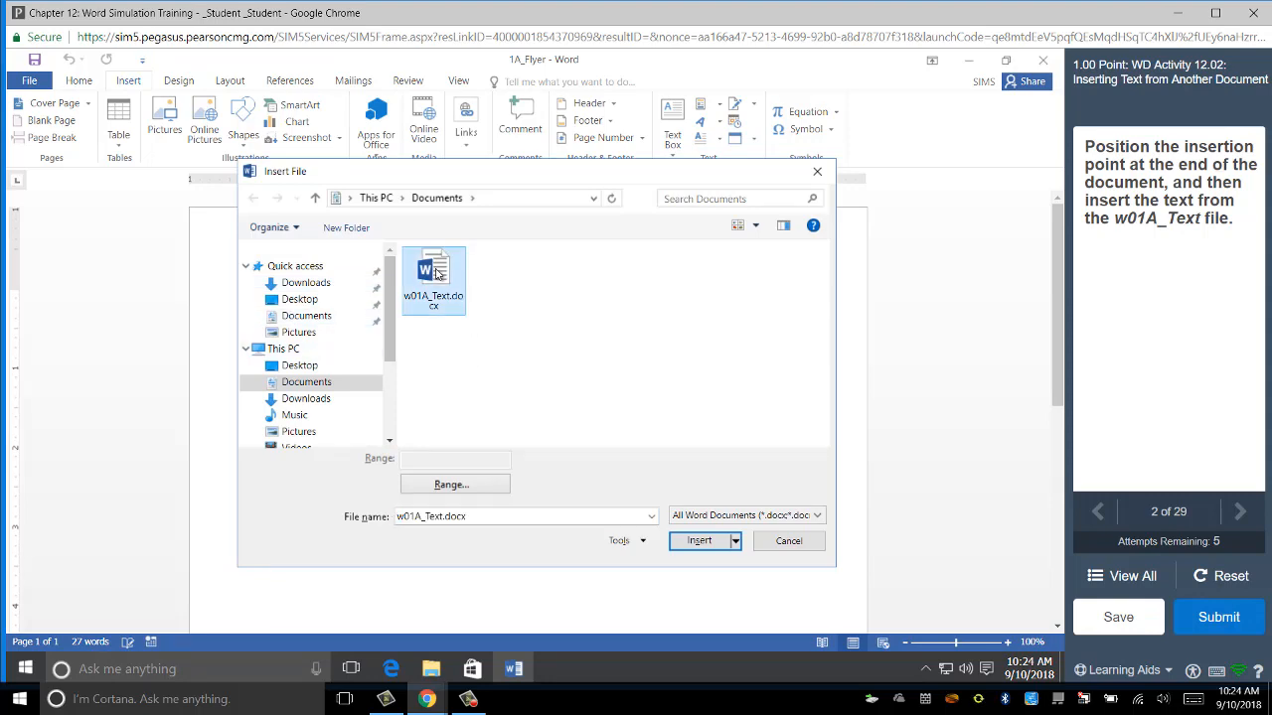
click(688, 542)
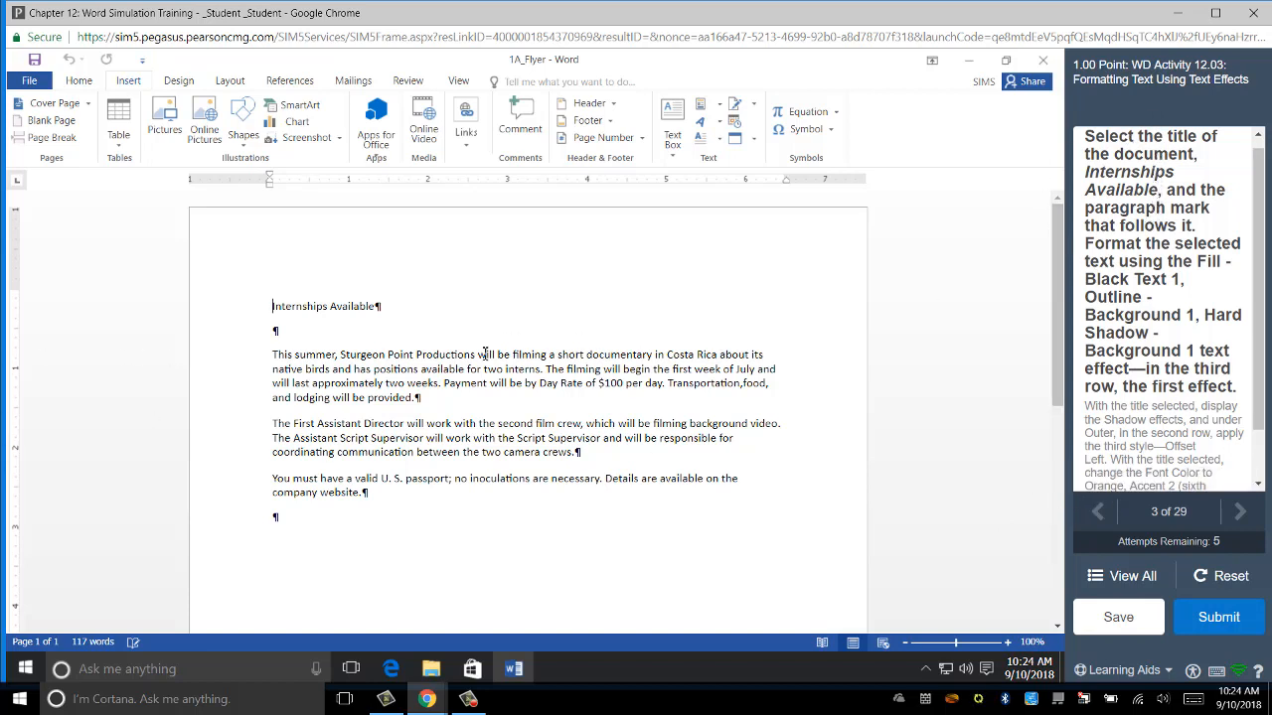
Apply the Fill - Black Text 1, Outline - Background 1, Hard Shadow - Background 1 text effect to the title and its paragraph mark.
drag(269, 307, 415, 310)
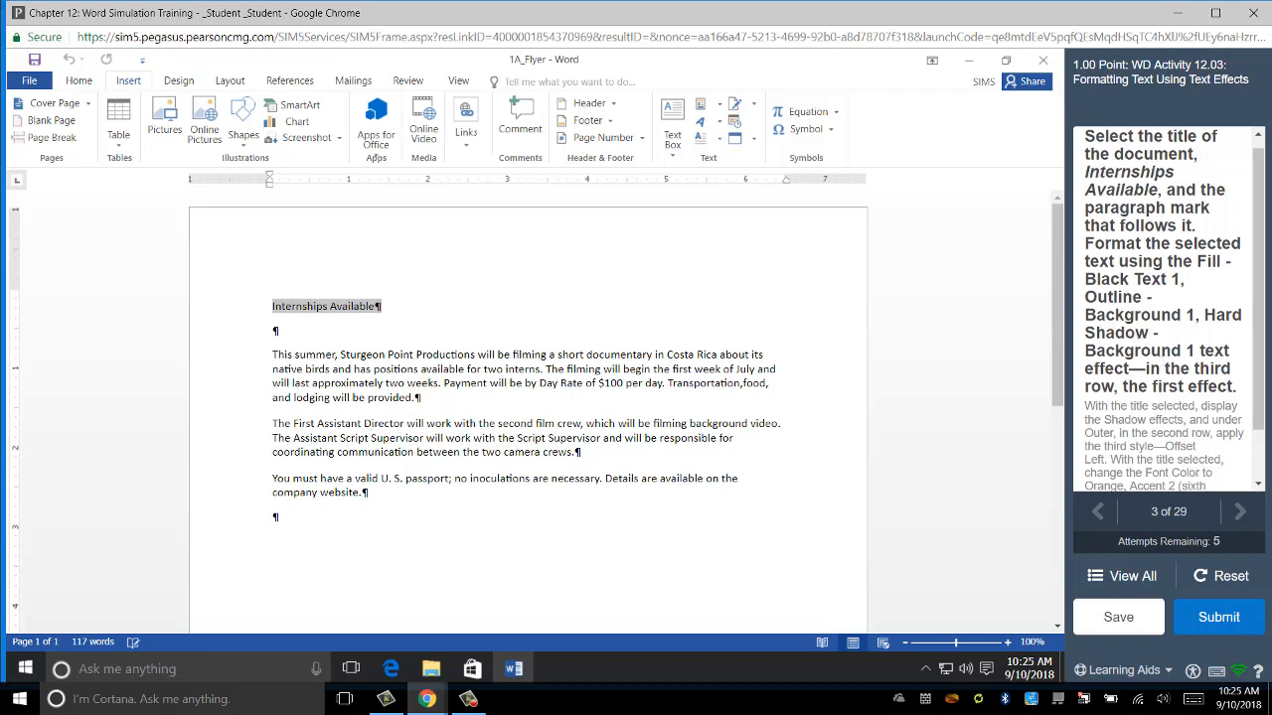
click(79, 81)
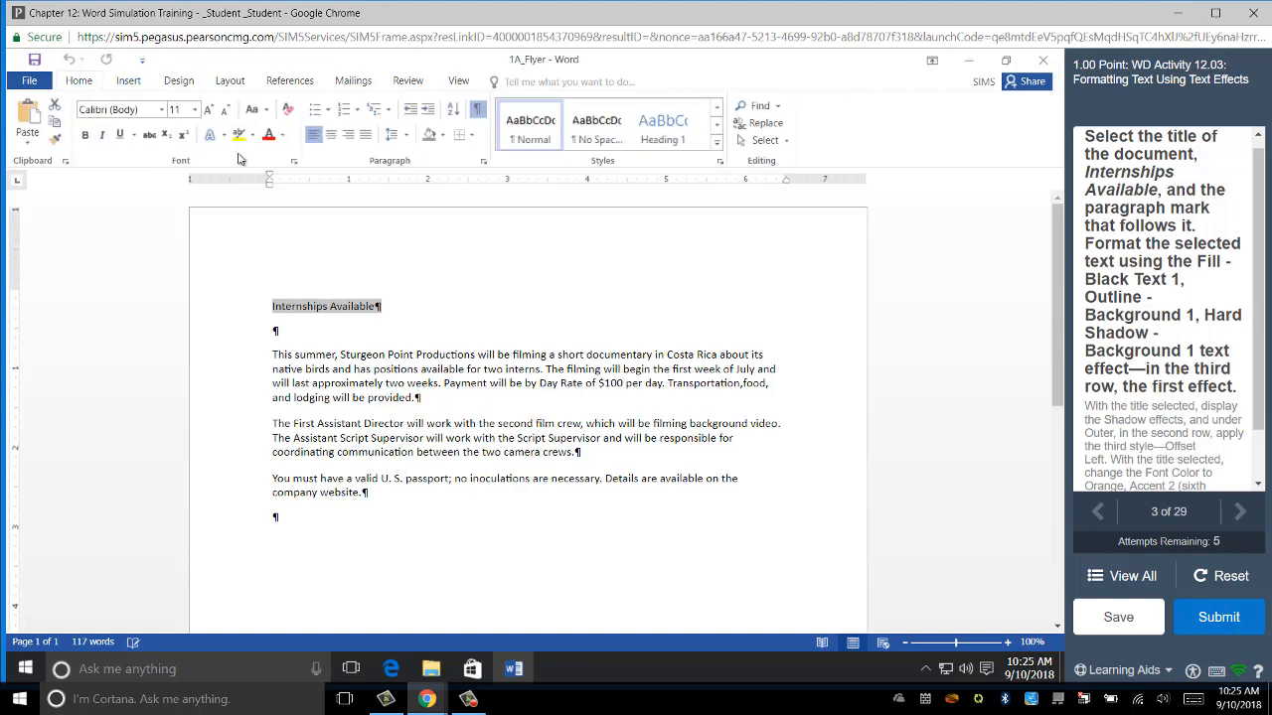
click(224, 136)
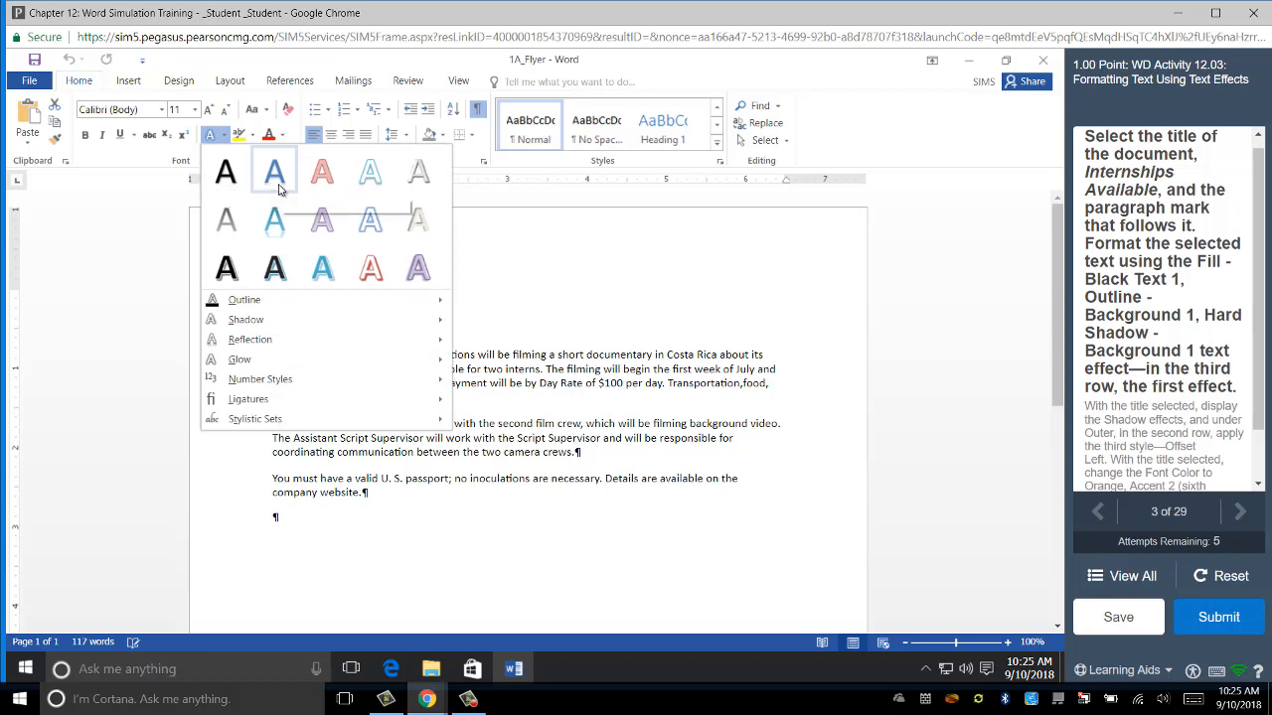
click(225, 266)
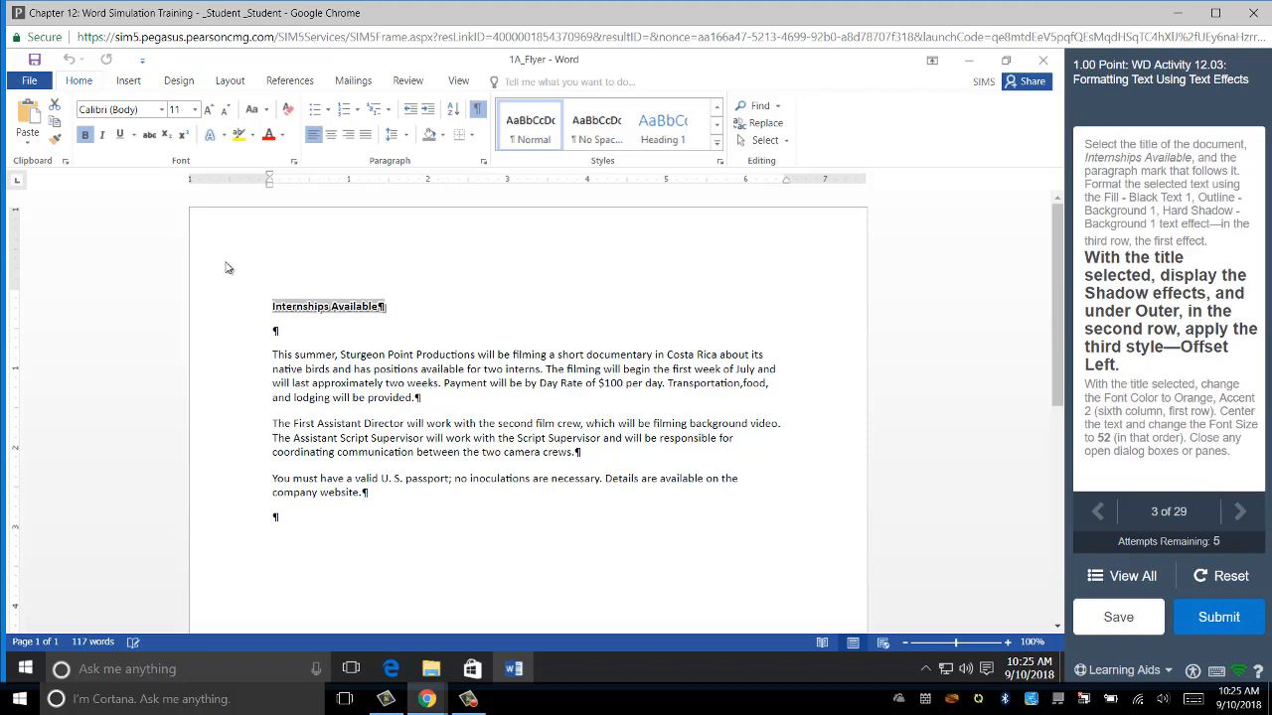
Apply the Offset Left outer shadow to the "Internships Available" title.
click(225, 136)
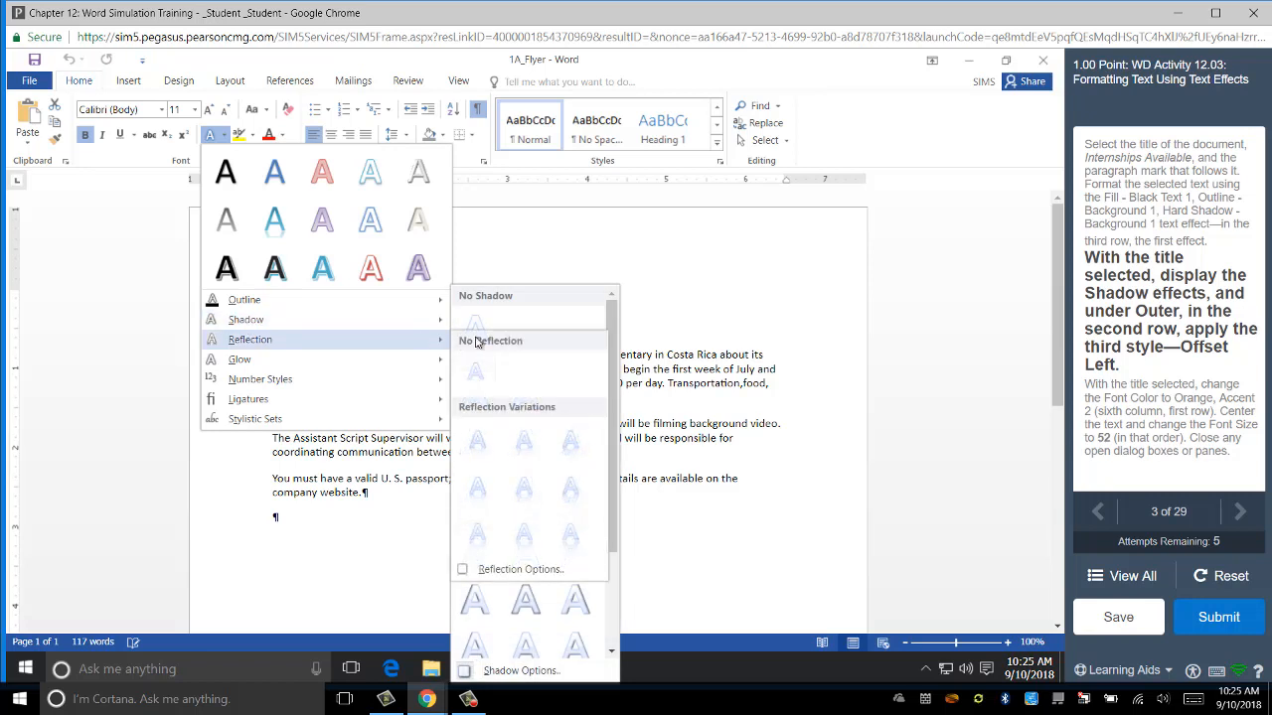
mouse_move(420, 322)
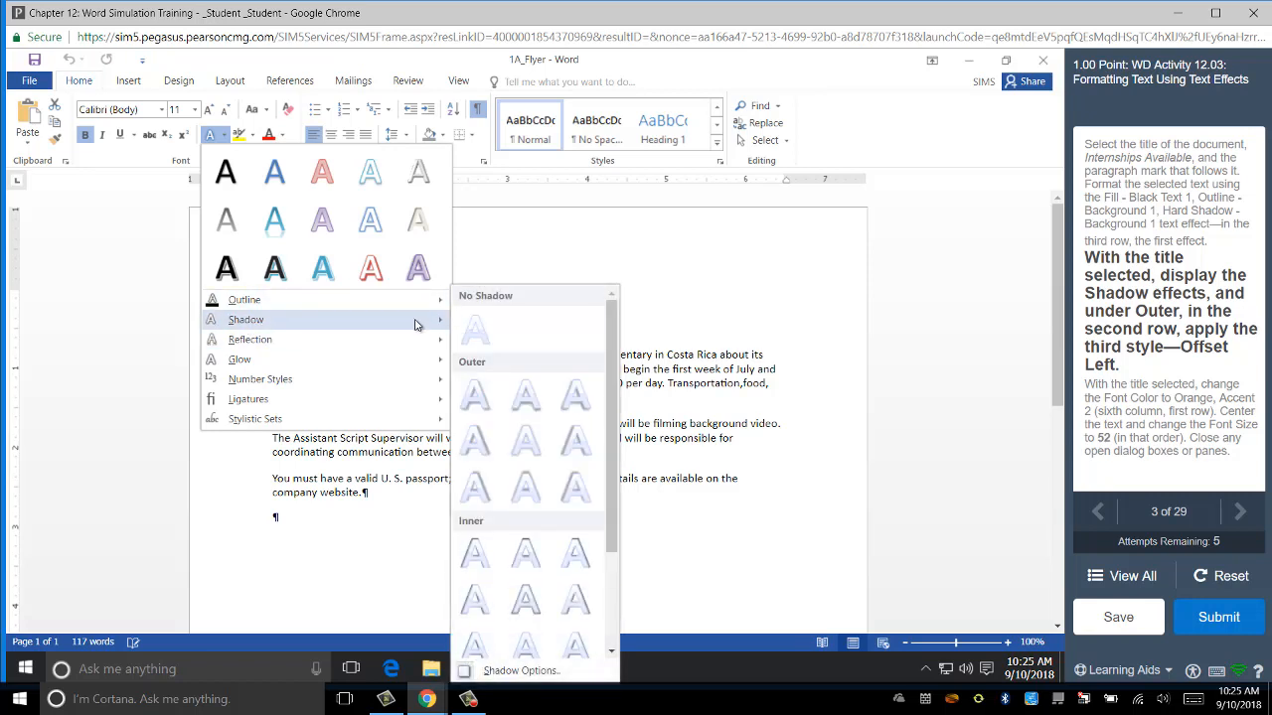
click(572, 438)
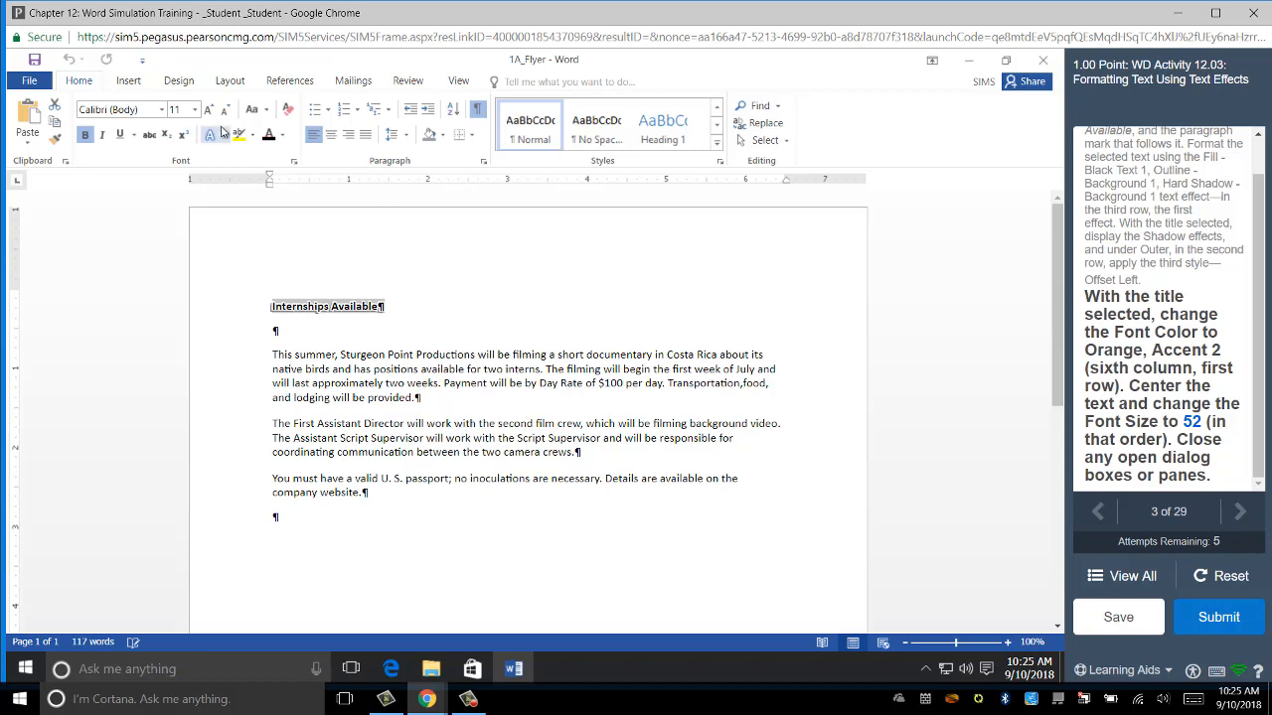
Set the title's font color to Orange, Accent 2 and center the title.
click(283, 136)
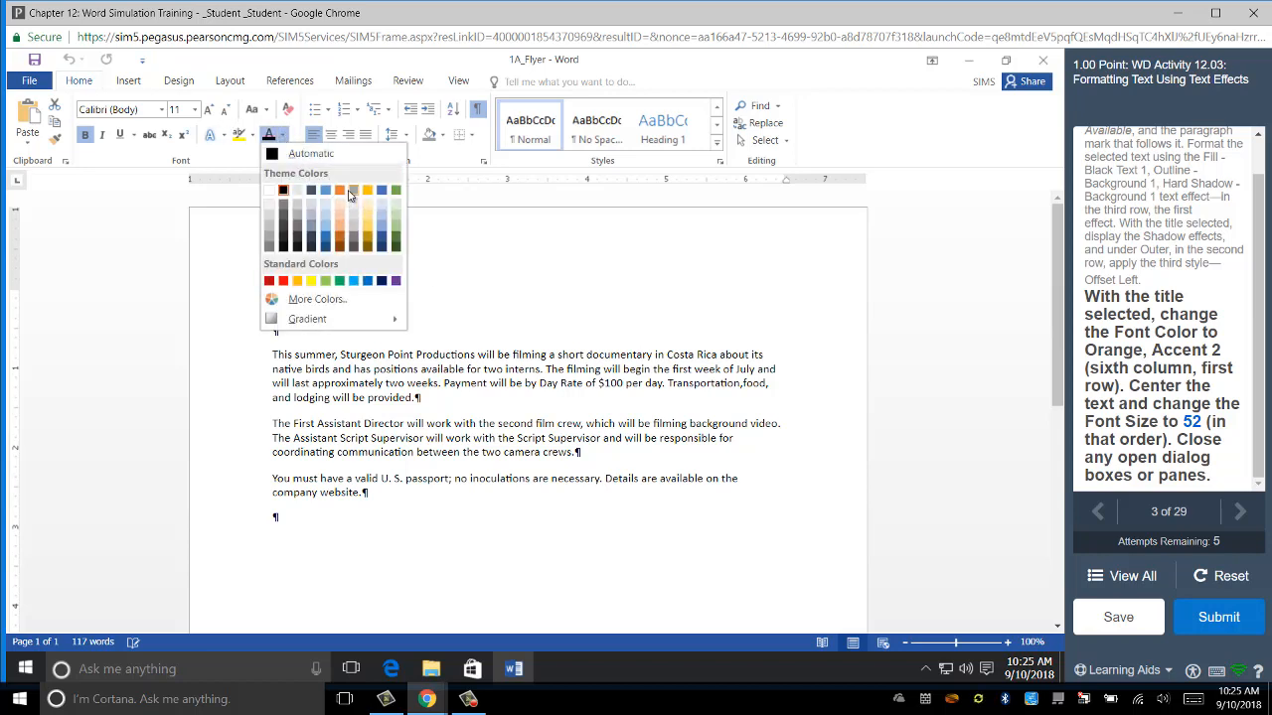
click(343, 193)
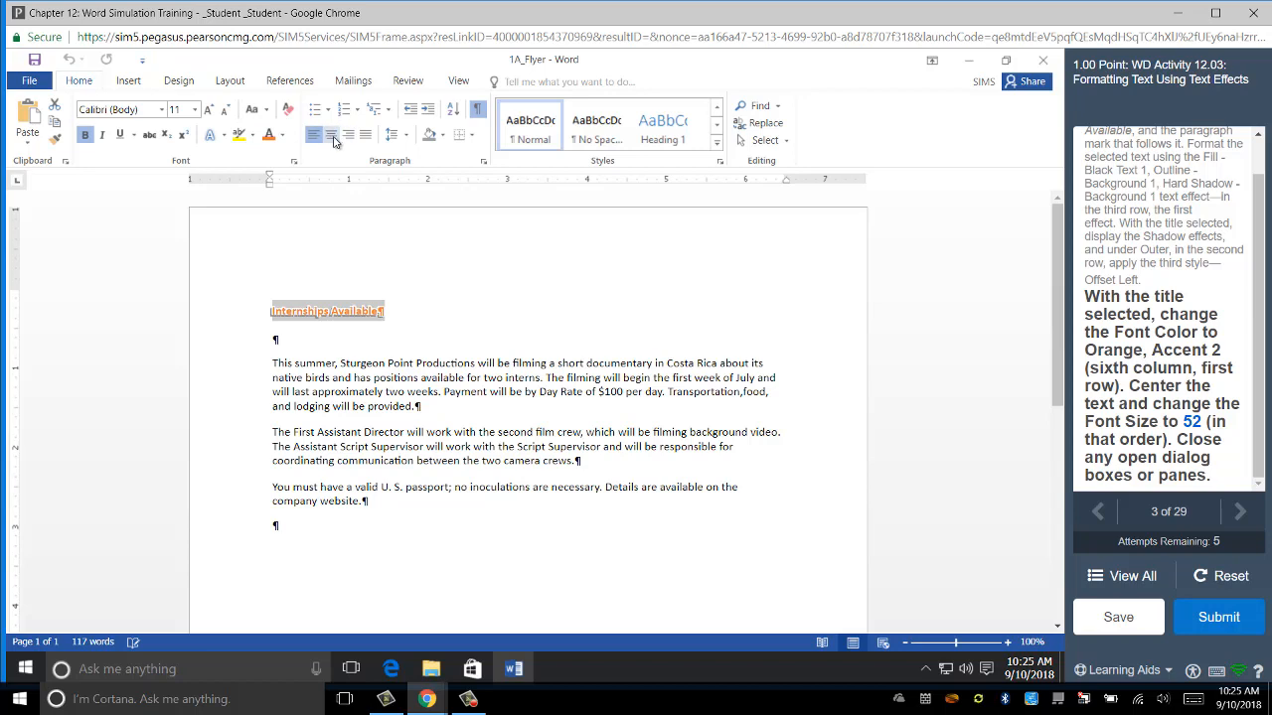
click(332, 136)
Set the title's font size to 52.
click(184, 110)
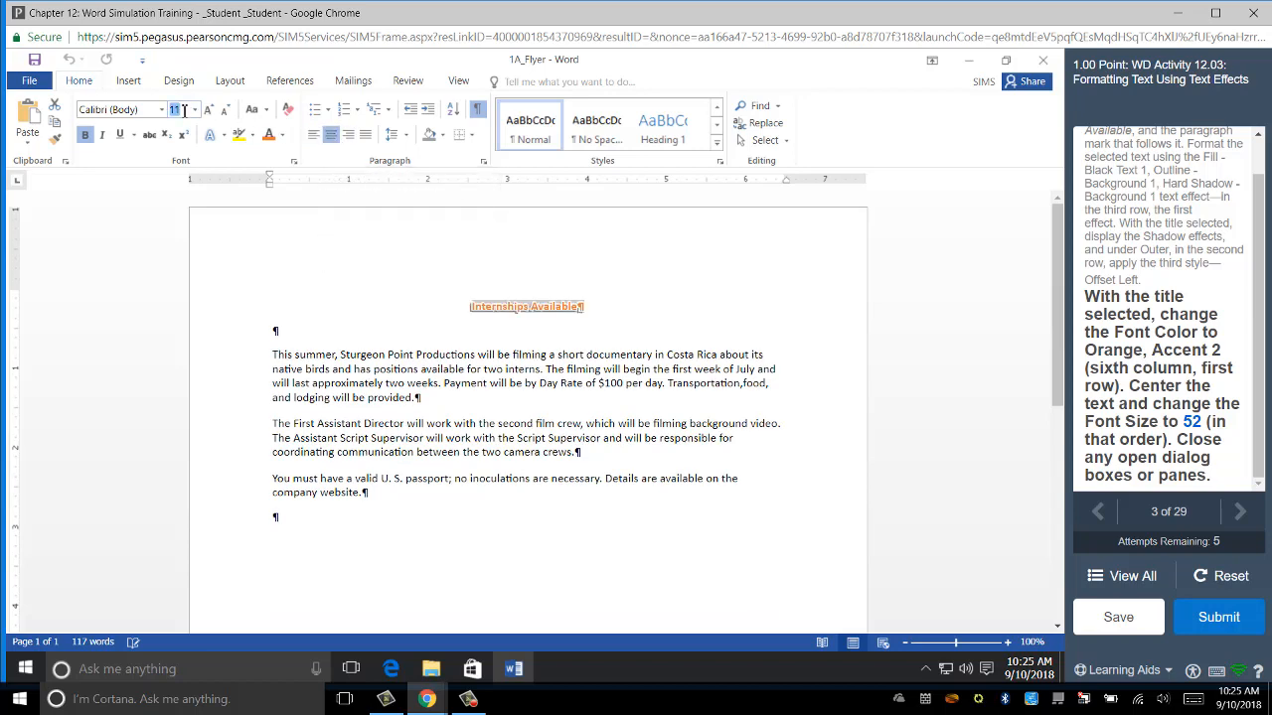
text(5)
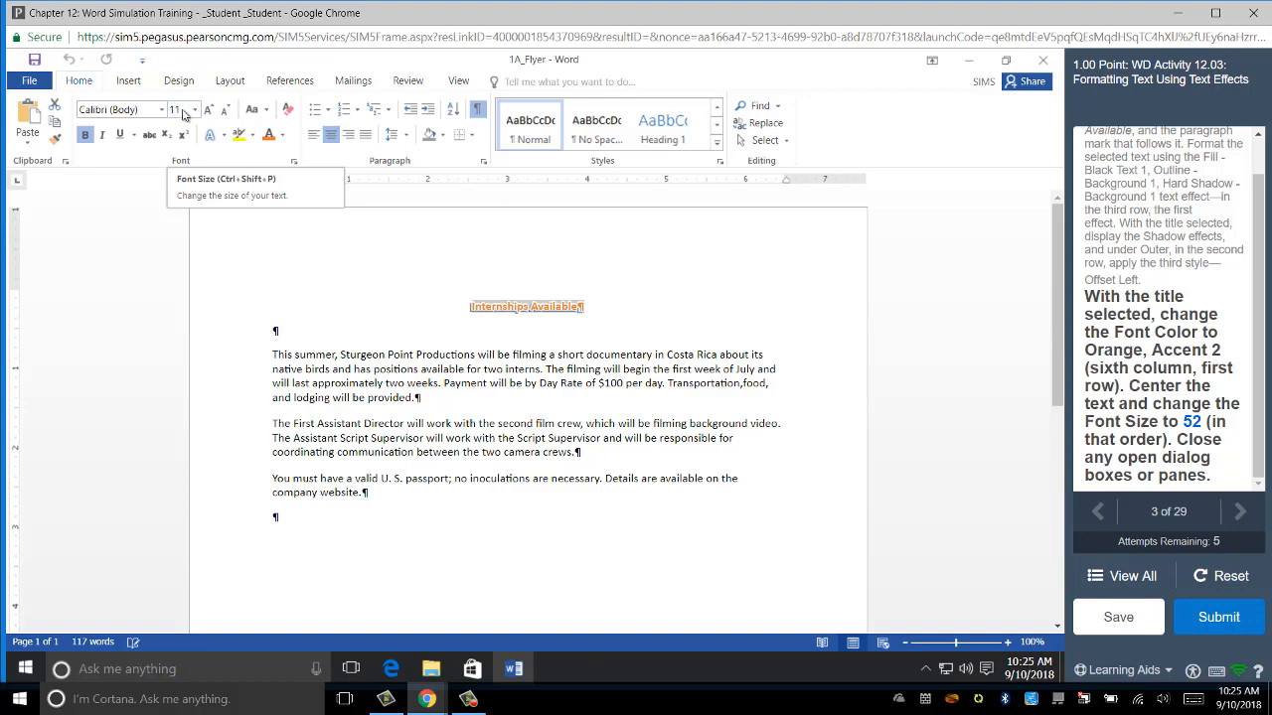
key(Return)
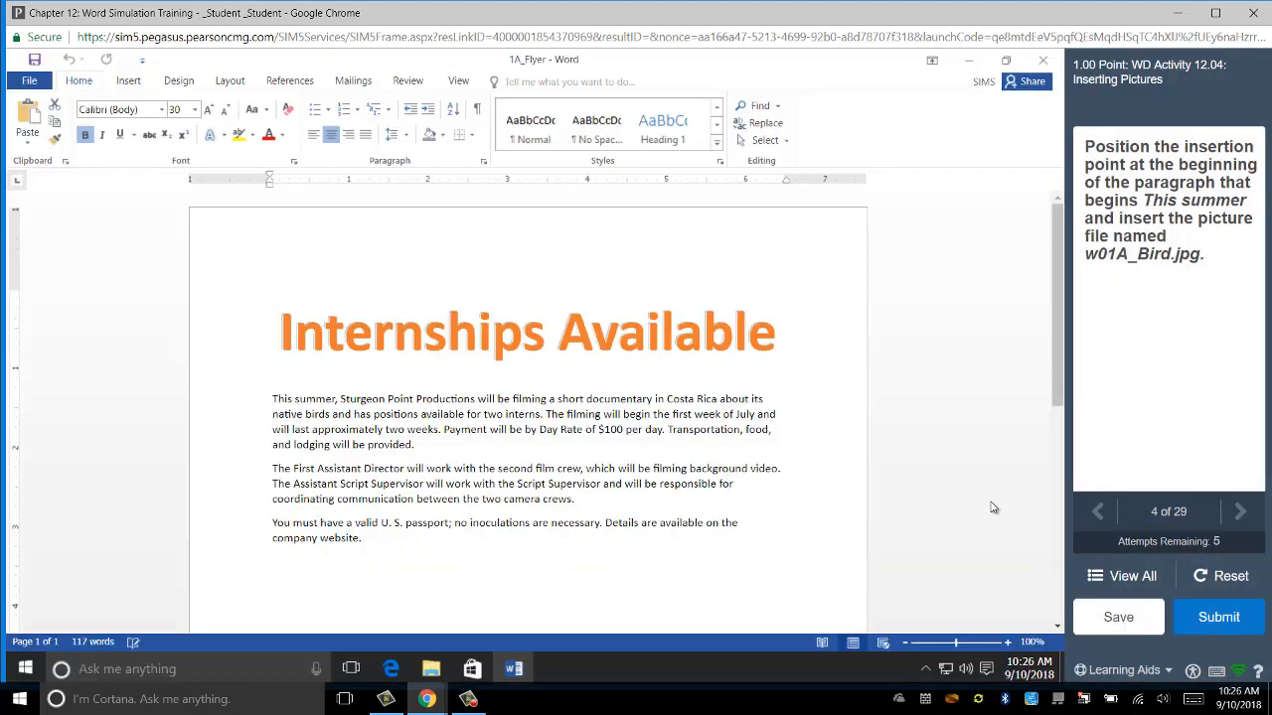
Submit the incomplete Chapter 12 training for grading and check its entry in the course materials list.
click(1230, 621)
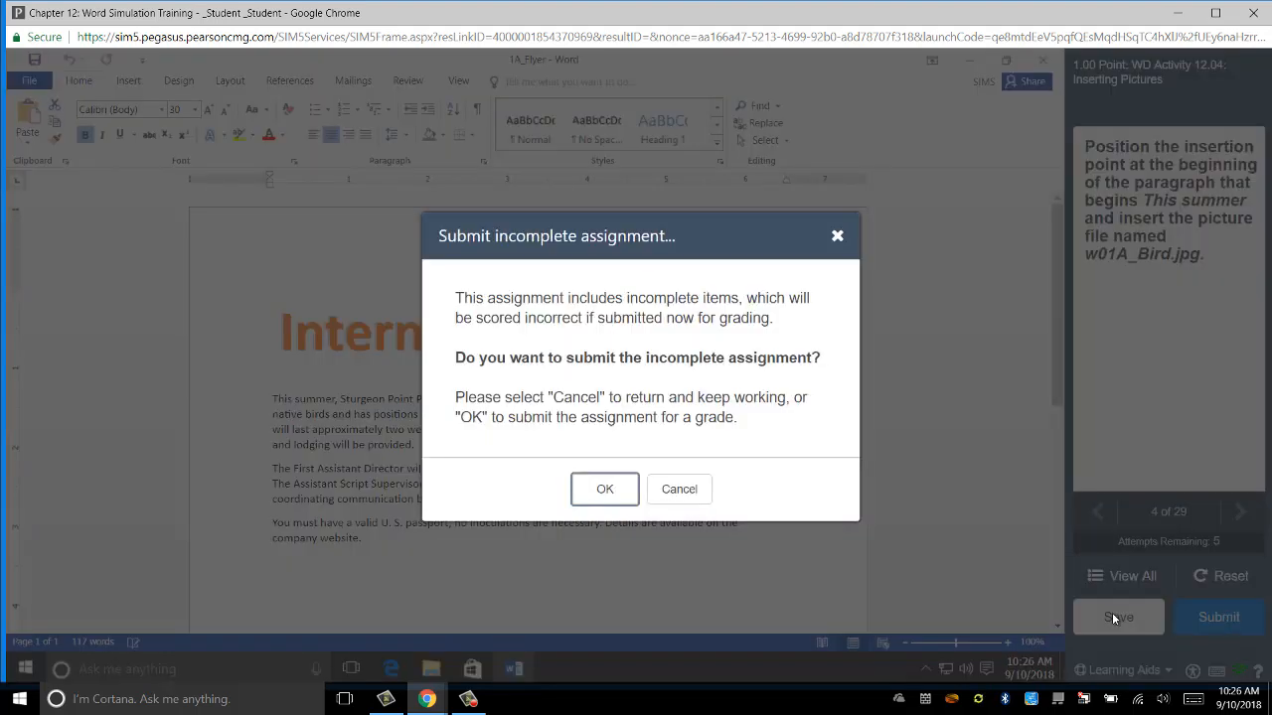
click(592, 494)
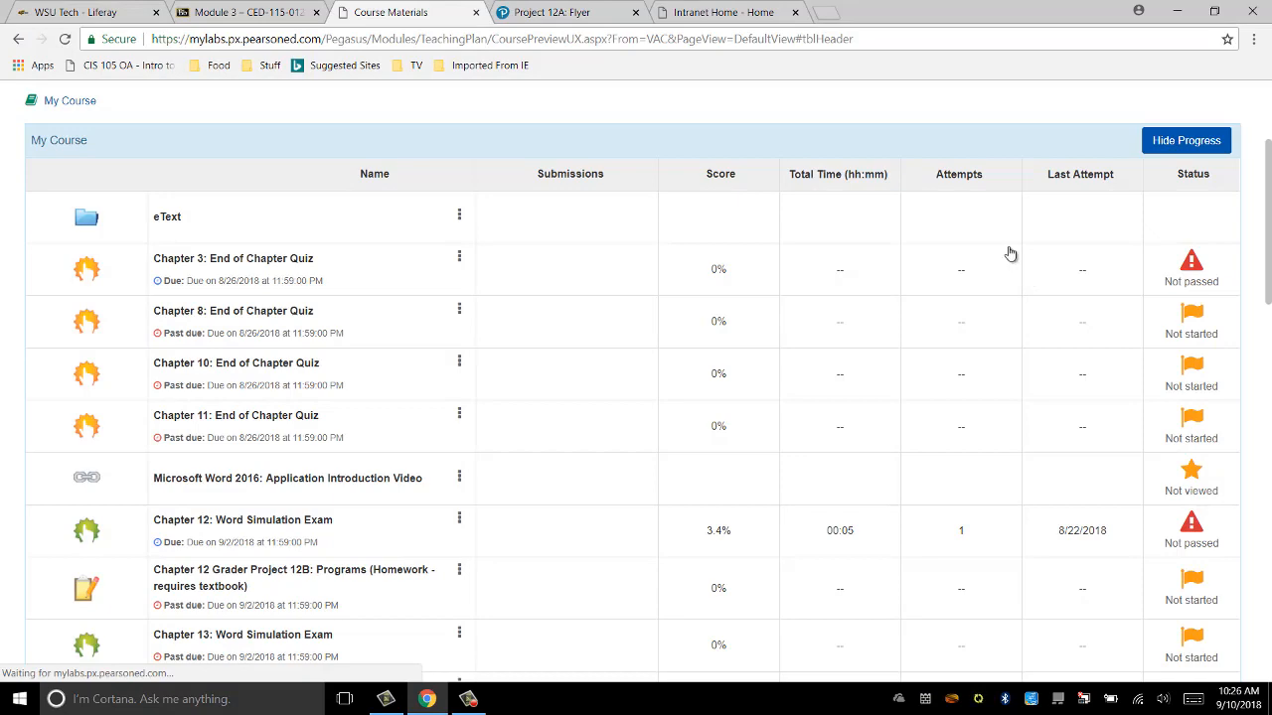
scroll(521, 517, down, 2)
scroll(521, 515, down, 1)
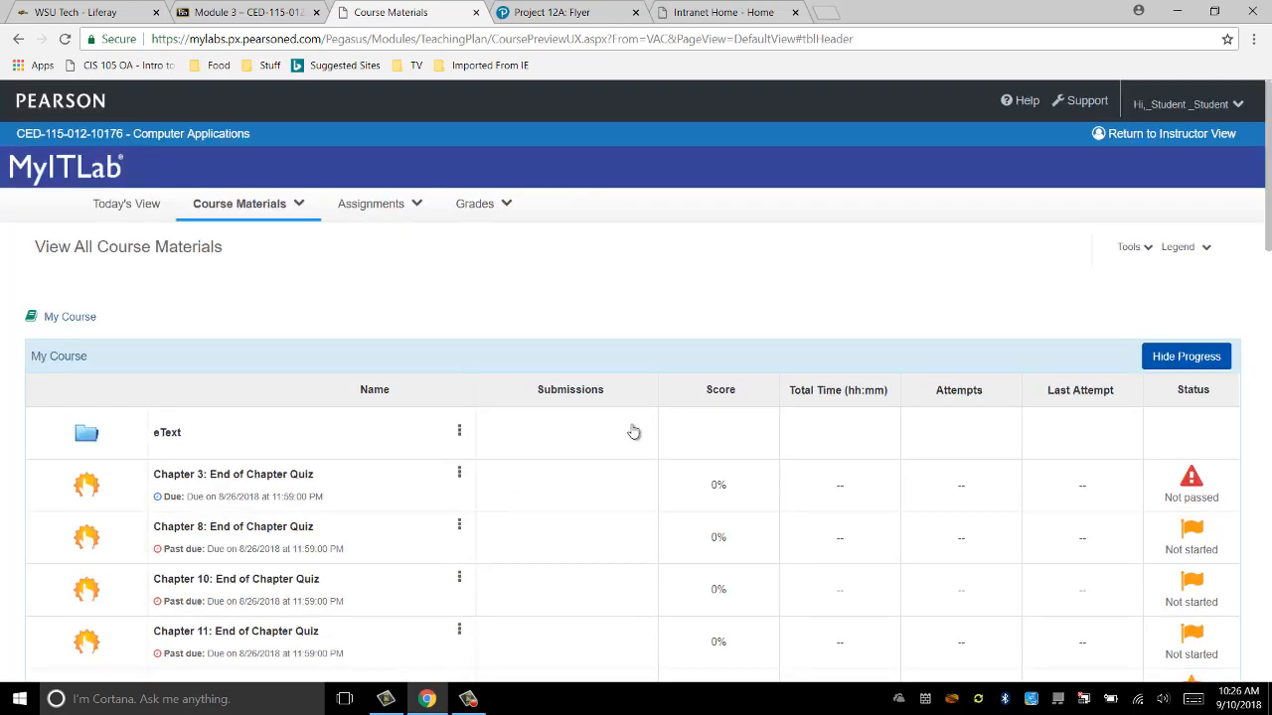
scroll(671, 379, down, 3)
scroll(672, 379, down, 12)
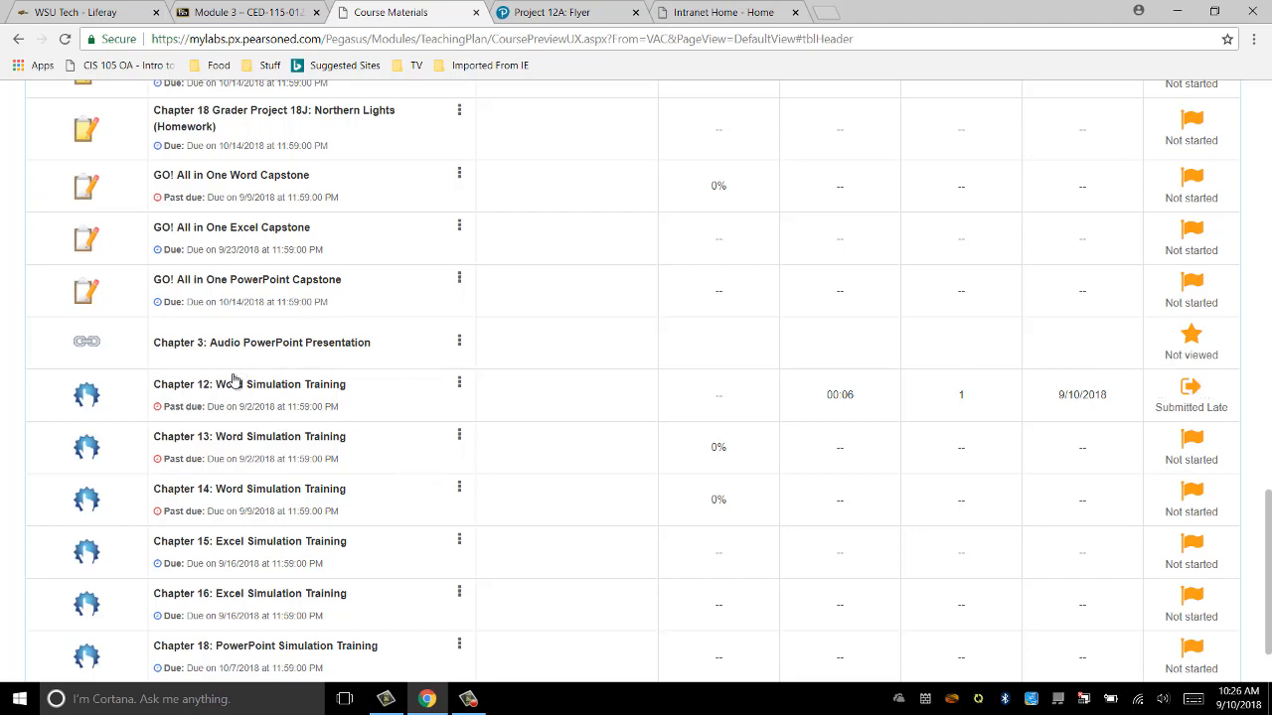
Open the Chapter 12: Word Simulation Exam from the course materials list.
scroll(226, 388, up, 10)
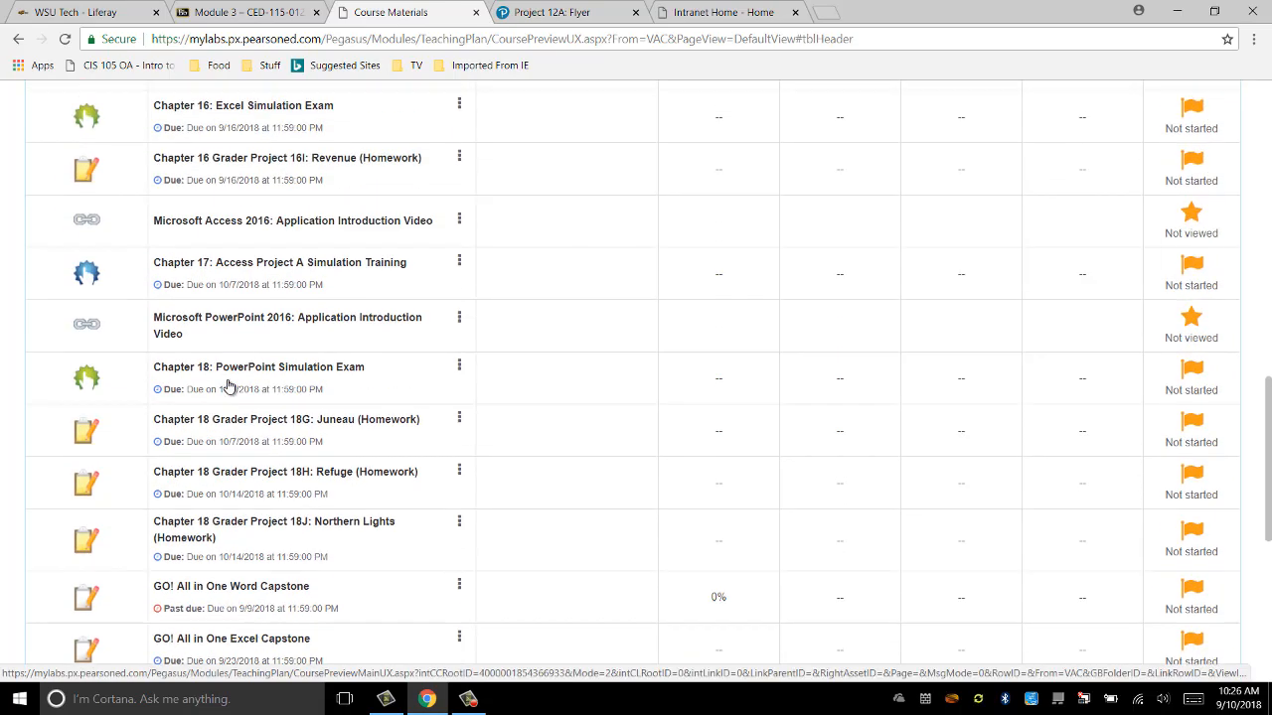
scroll(226, 388, up, 5)
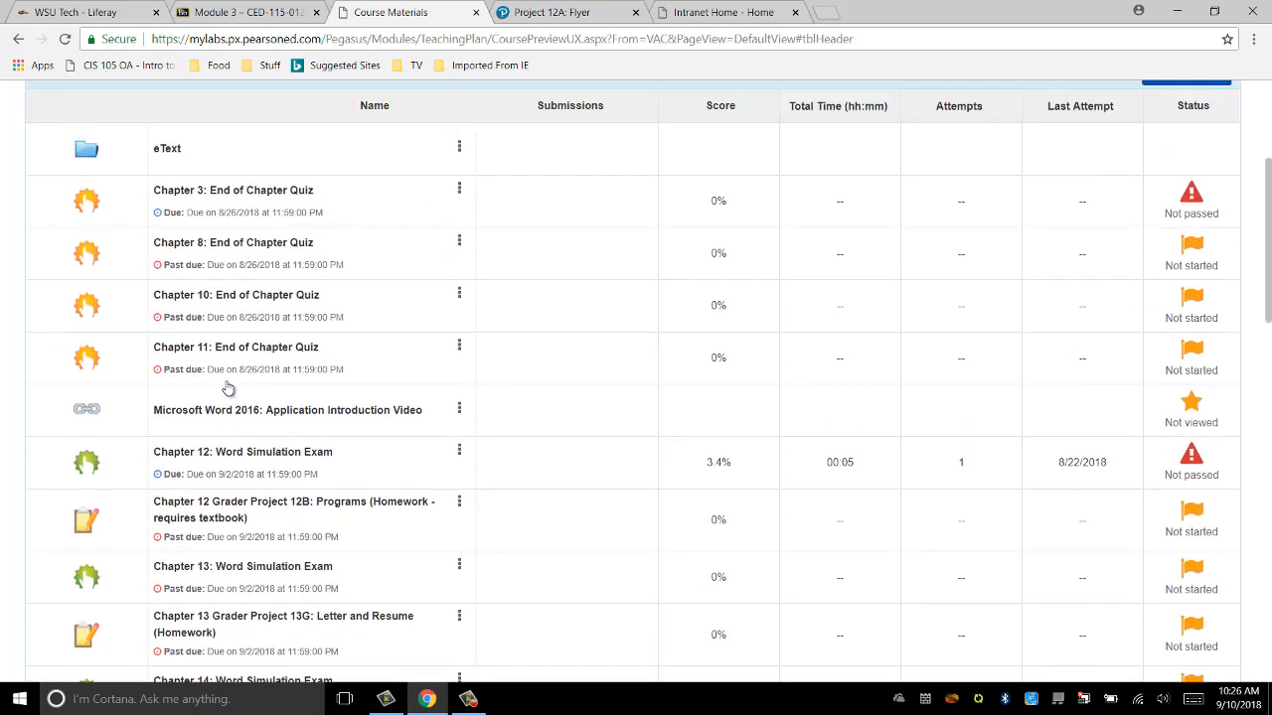
scroll(337, 425, down, 3)
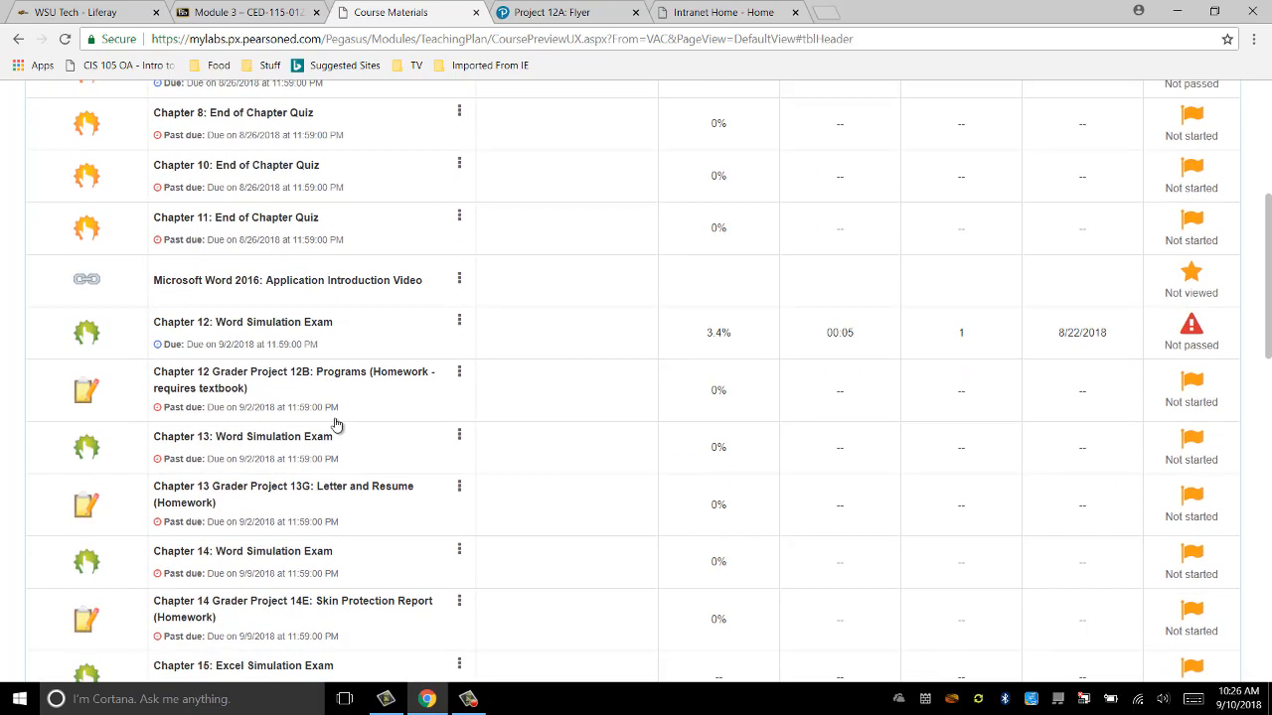
click(241, 328)
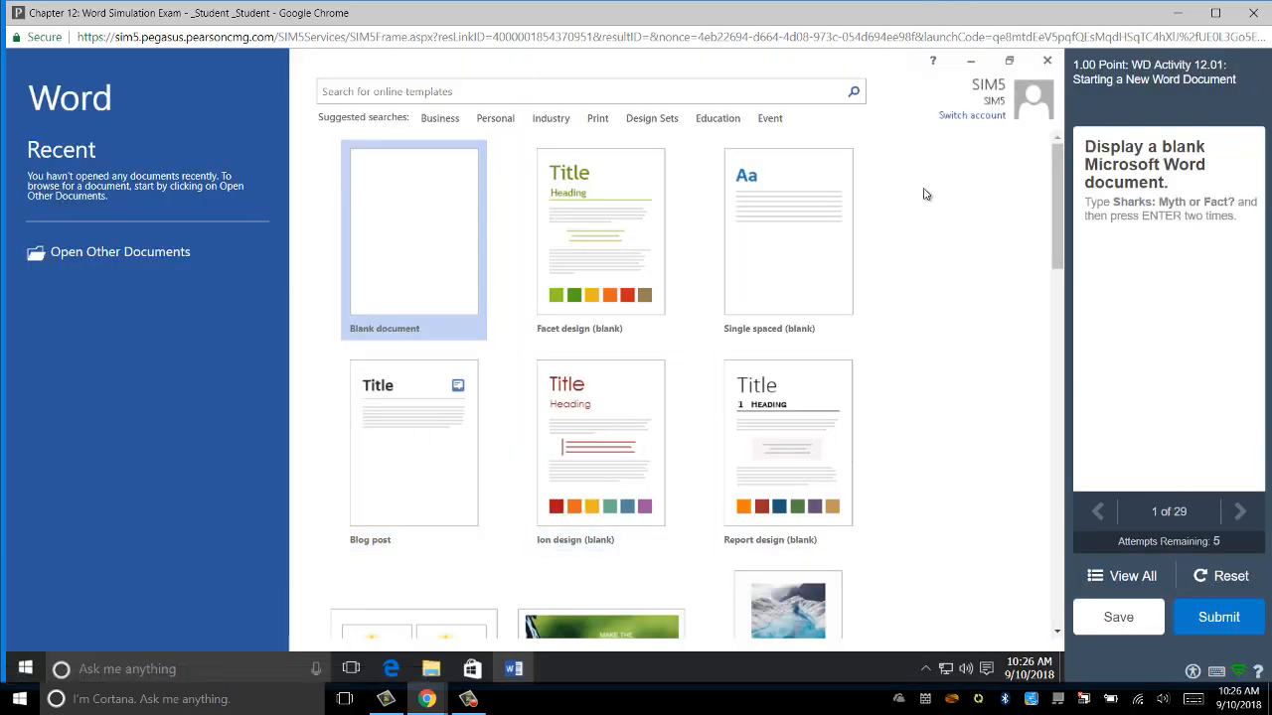
Create a blank Word document in the exam and enter "Sharks: Myth or Fact?" followed by two paragraph breaks.
click(397, 231)
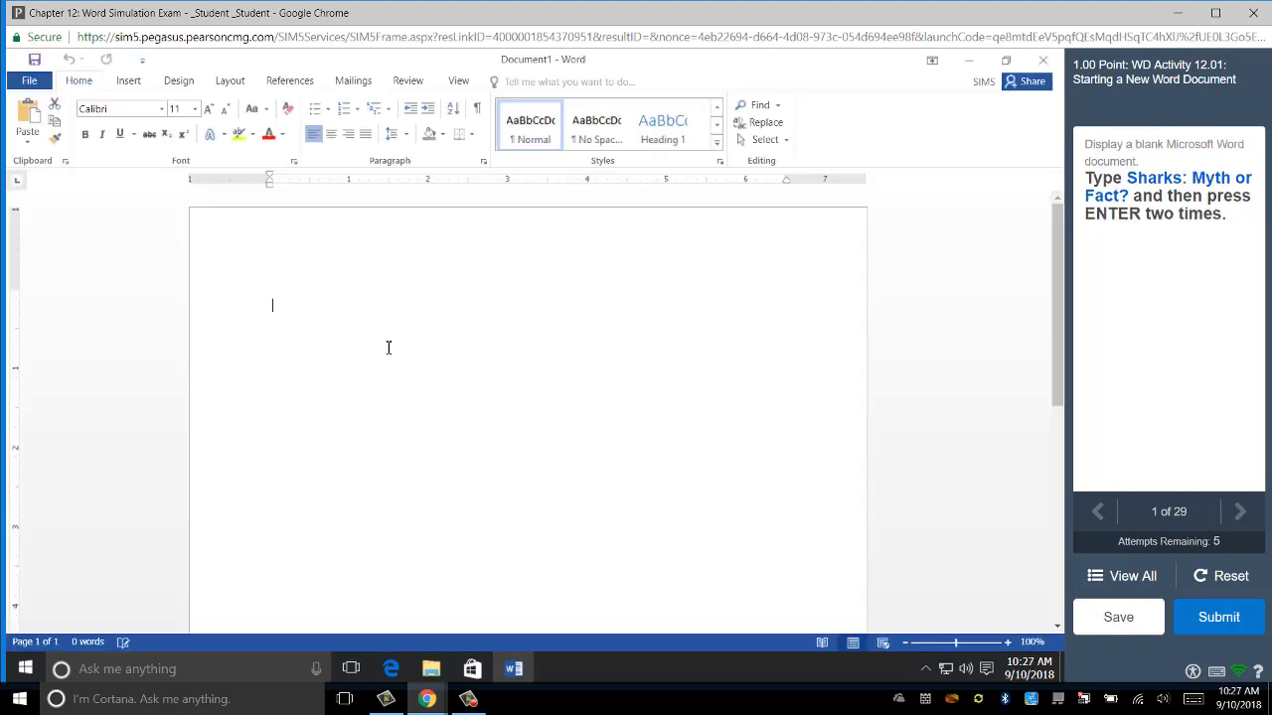
text(Sharks: Myth or Fact?)
key(Return)
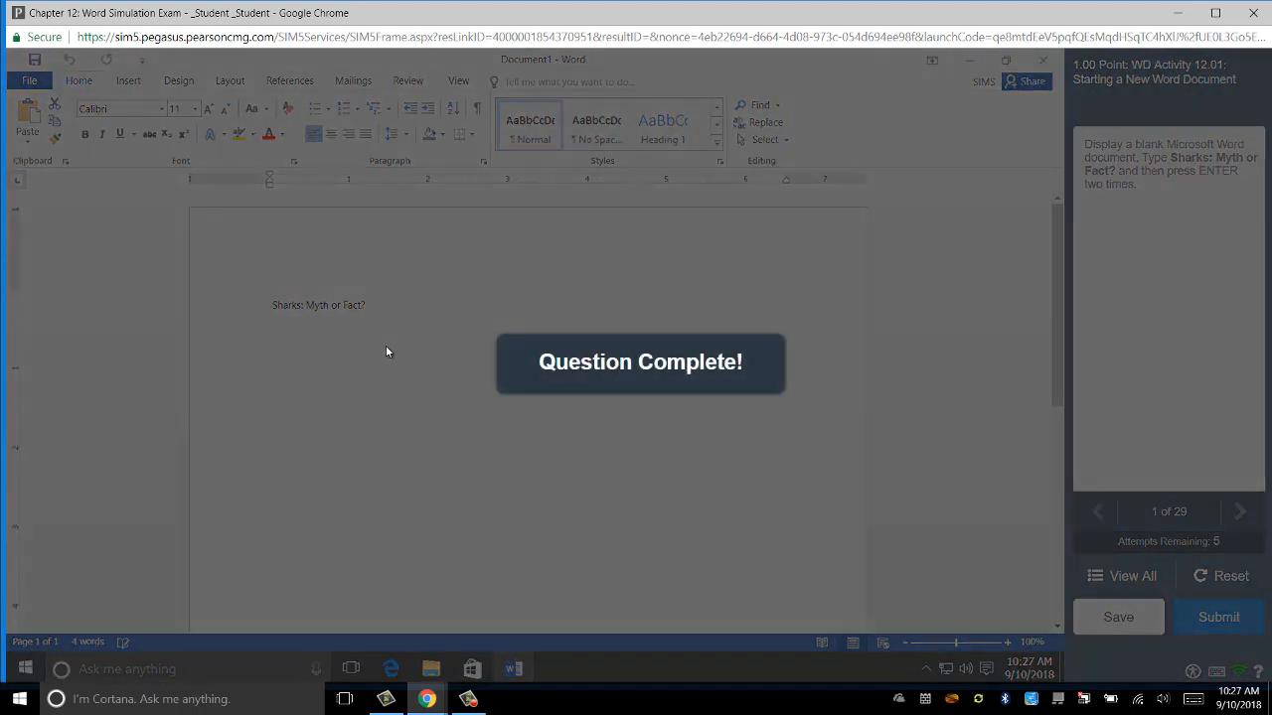